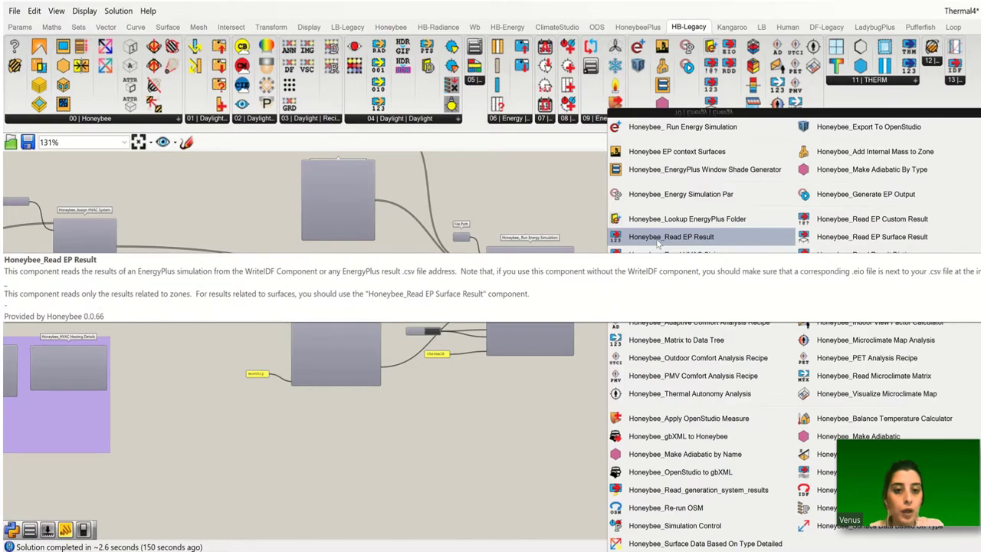
Place a Honeybee_Read EP Result component to the right of the Honeybee_Run Energy Simulation component
{"action": "left_click", "coordinate": [658, 242]}
{"action": "left_click", "coordinate": [663, 343]}
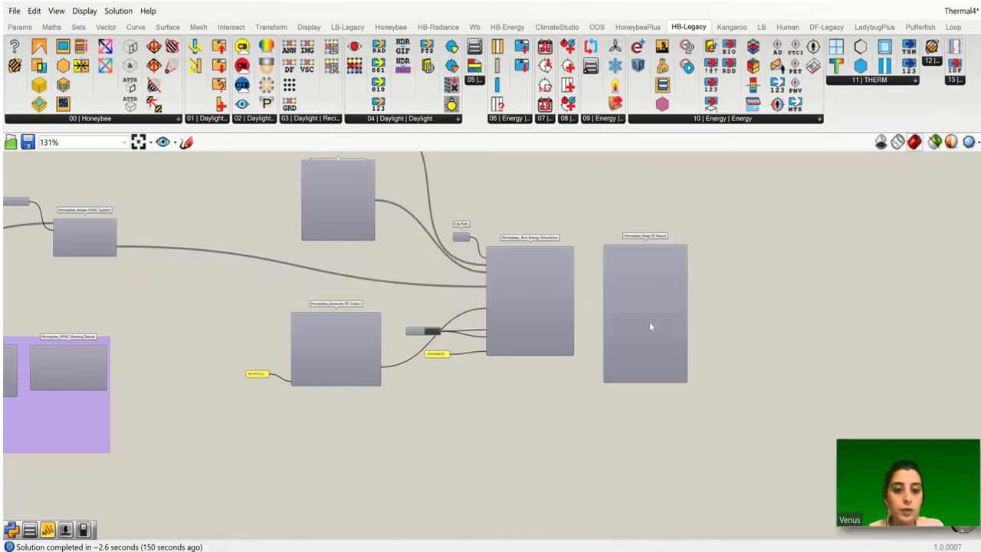
{"action": "left_click_drag", "start_coordinate": [654, 332], "coordinate": [701, 311]}
{"action": "scroll", "coordinate": [701, 311], "scroll_direction": "up", "scroll_amount": 8}
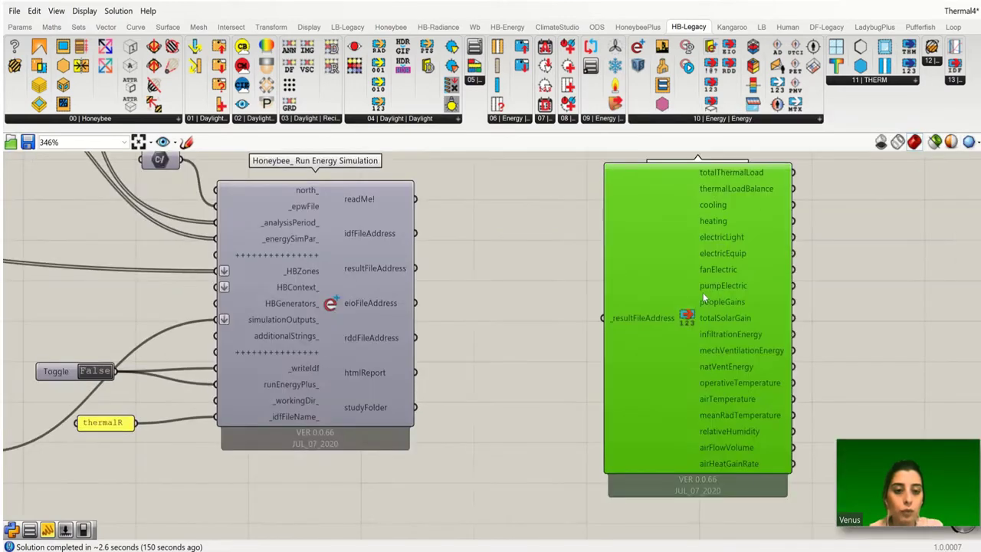
Connect the resultFileAddress output of Run Energy Simulation to the _resultFileAddress input of Read EP Result
{"action": "scroll", "coordinate": [713, 405], "scroll_direction": "down", "scroll_amount": 5}
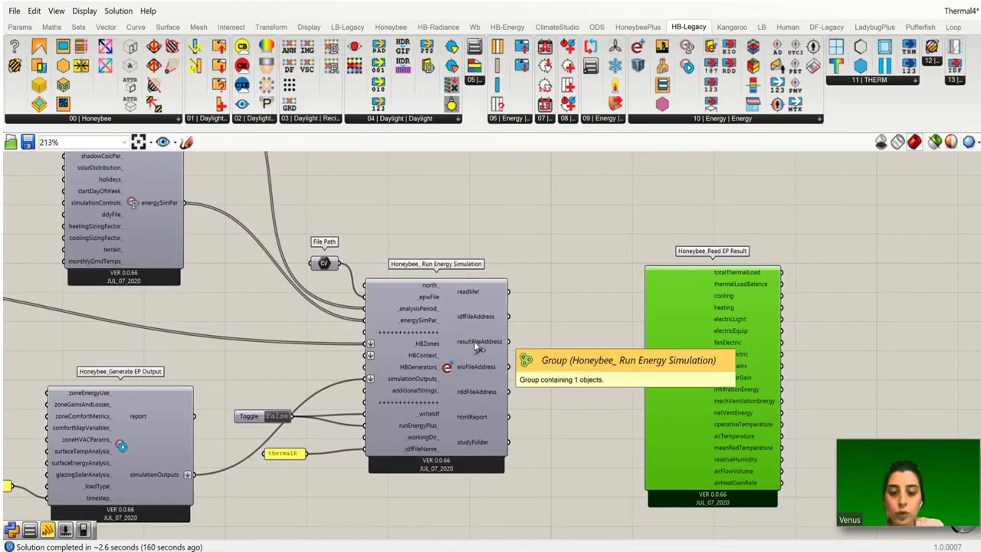
{"action": "left_click_drag", "start_coordinate": [513, 347], "coordinate": [642, 380]}
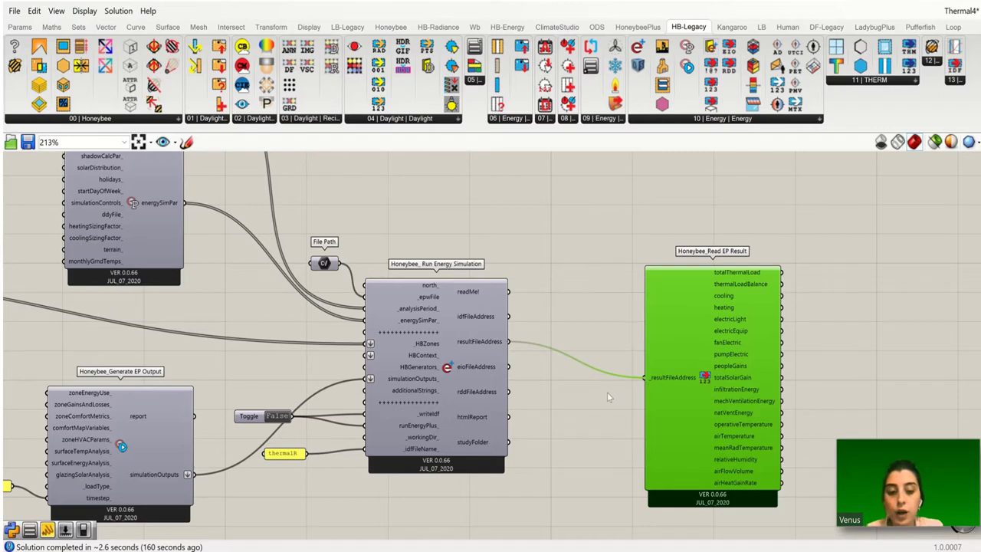
{"action": "scroll", "coordinate": [593, 362], "scroll_direction": "down", "scroll_amount": 3}
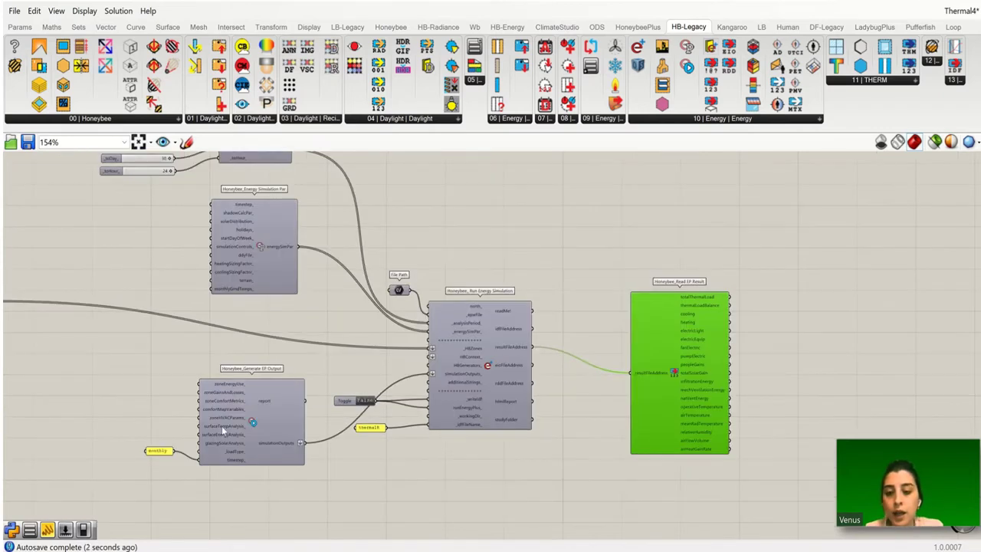
Add a Boolean Toggle beside Generate EP Output, wire it to zoneEnergyUse_ and set it to True
{"action": "scroll", "coordinate": [147, 406], "scroll_direction": "up", "scroll_amount": 5}
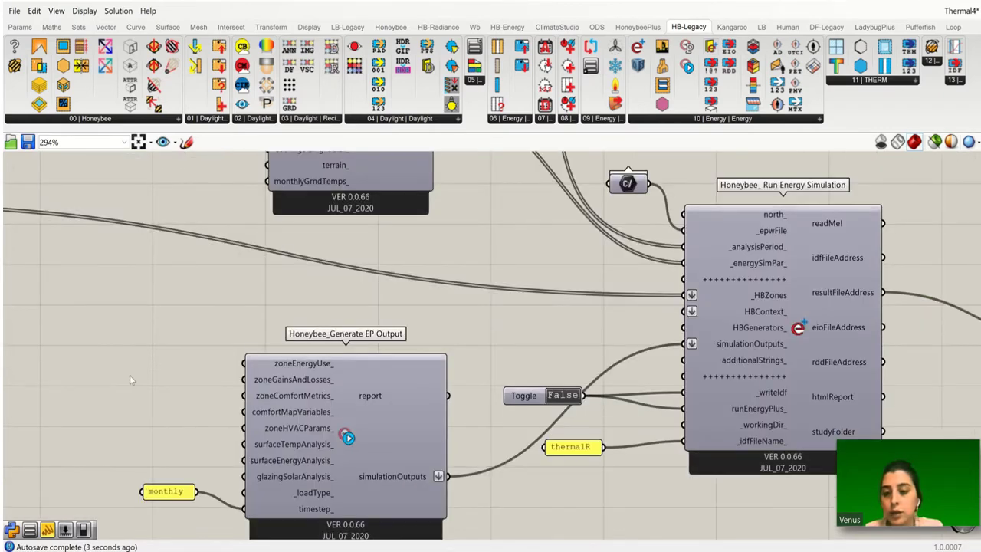
{"action": "double_click", "coordinate": [150, 338]}
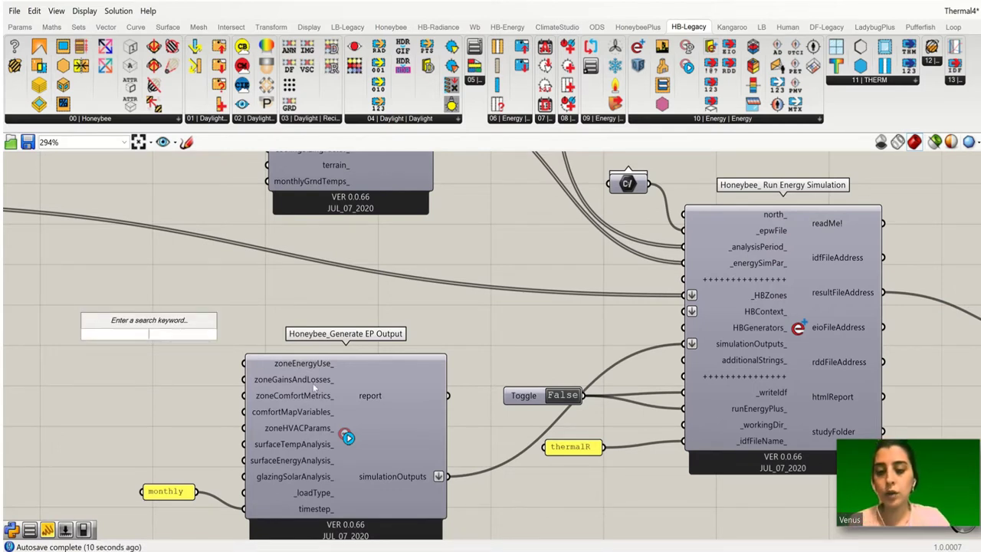
{"action": "mouse_move", "coordinate": [320, 365]}
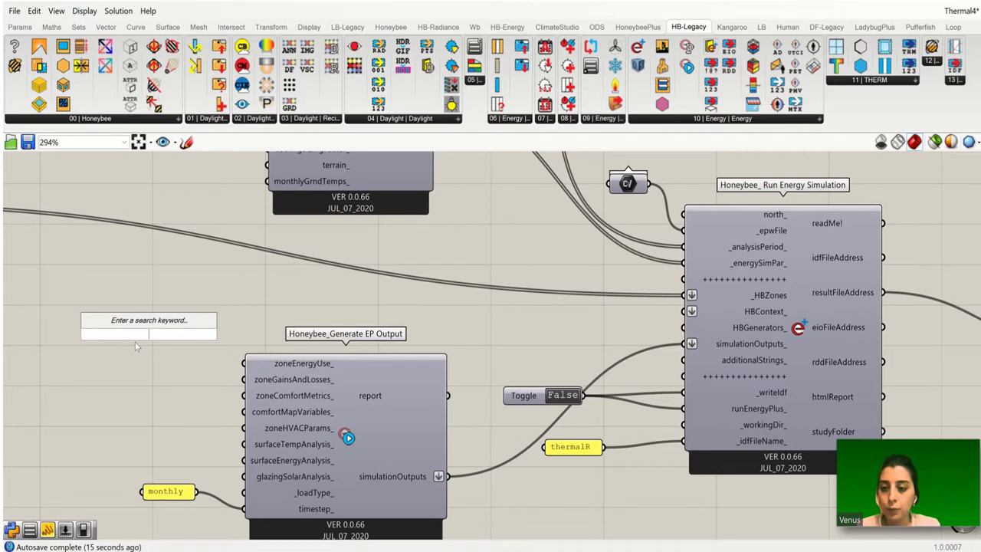
{"action": "type", "text": "toggle"}
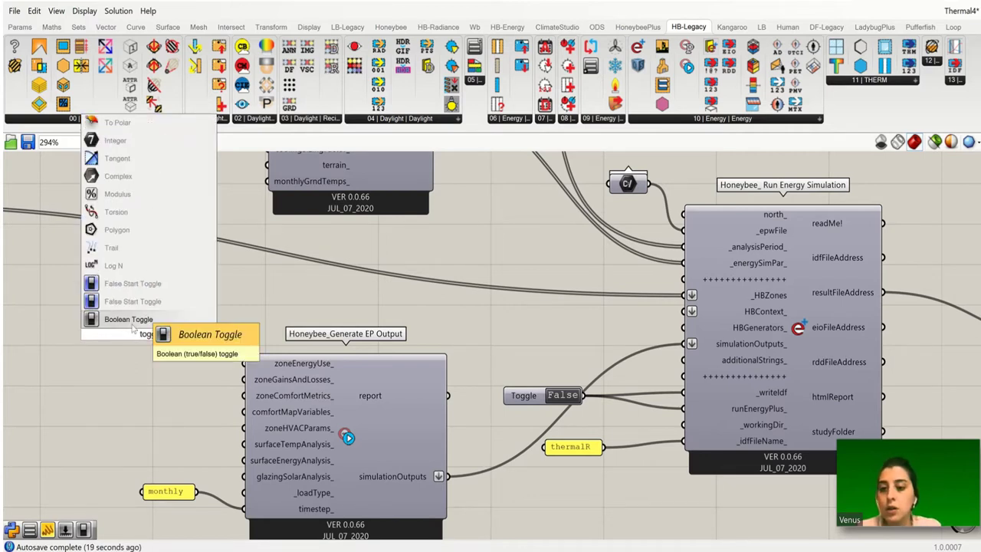
{"action": "left_click", "coordinate": [132, 319]}
{"action": "left_click_drag", "start_coordinate": [191, 335], "coordinate": [239, 372]}
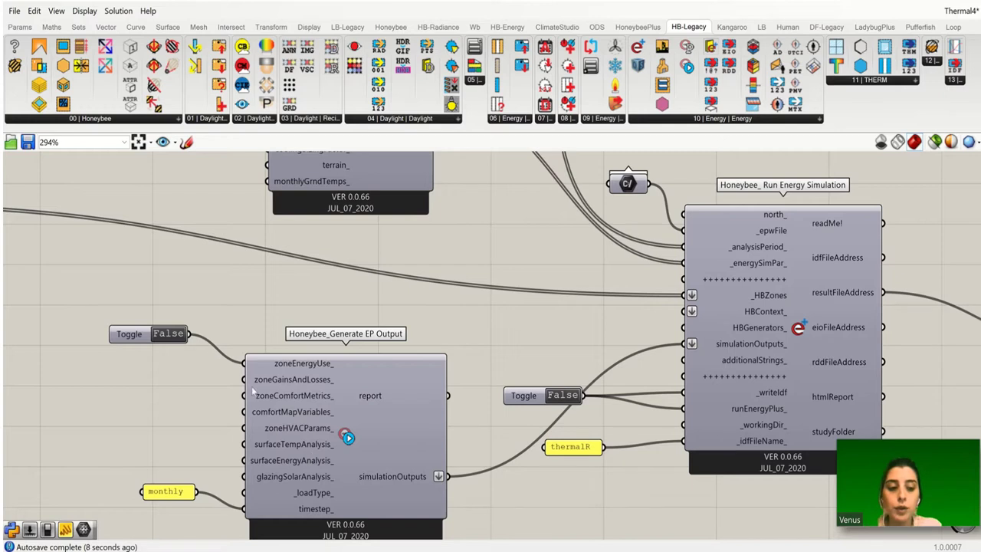
{"action": "double_click", "coordinate": [168, 333]}
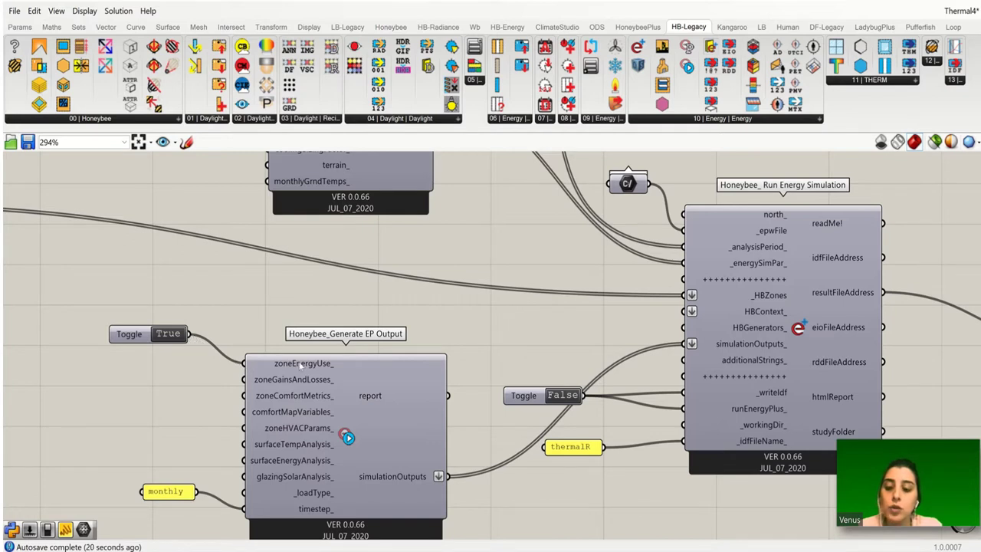
Wire the same toggle to every Generate EP Output input from zoneGainsAndLosses_ through glazingSolarAnalysis_
{"action": "left_click_drag", "start_coordinate": [189, 337], "coordinate": [244, 379]}
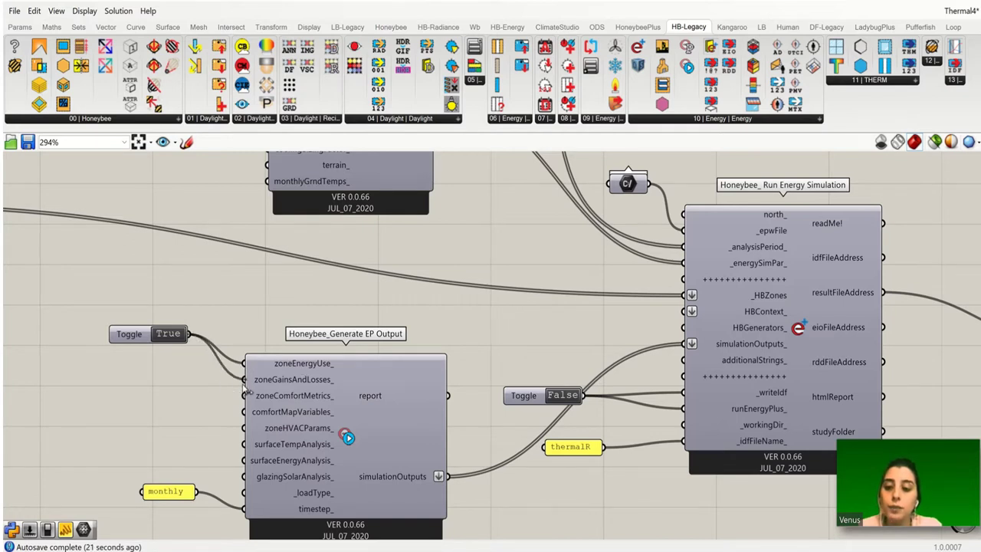
{"action": "left_click_drag", "start_coordinate": [190, 335], "coordinate": [244, 396]}
{"action": "left_click_drag", "start_coordinate": [190, 339], "coordinate": [244, 412]}
{"action": "left_click_drag", "start_coordinate": [190, 335], "coordinate": [244, 428]}
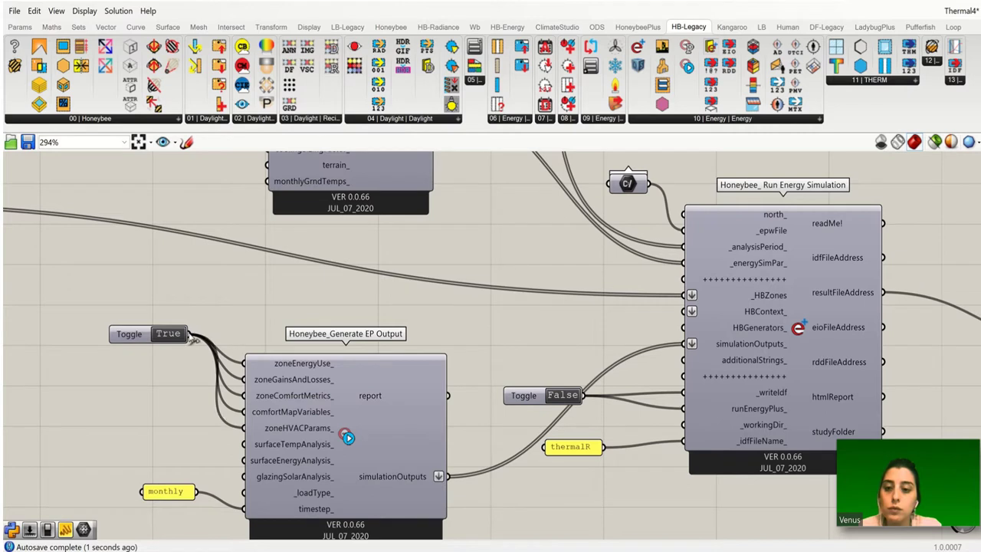
{"action": "left_click_drag", "start_coordinate": [192, 338], "coordinate": [244, 443]}
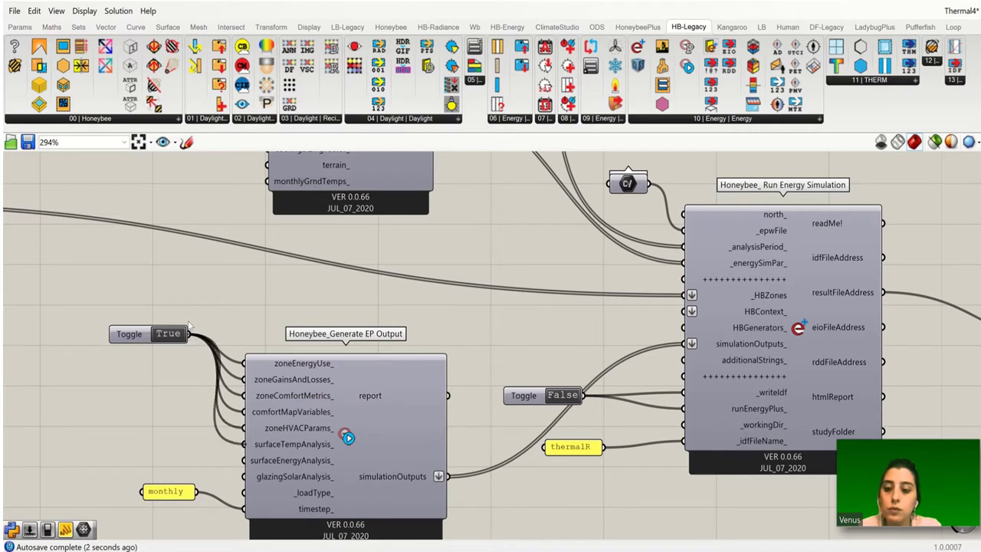
{"action": "left_click_drag", "start_coordinate": [191, 335], "coordinate": [250, 477]}
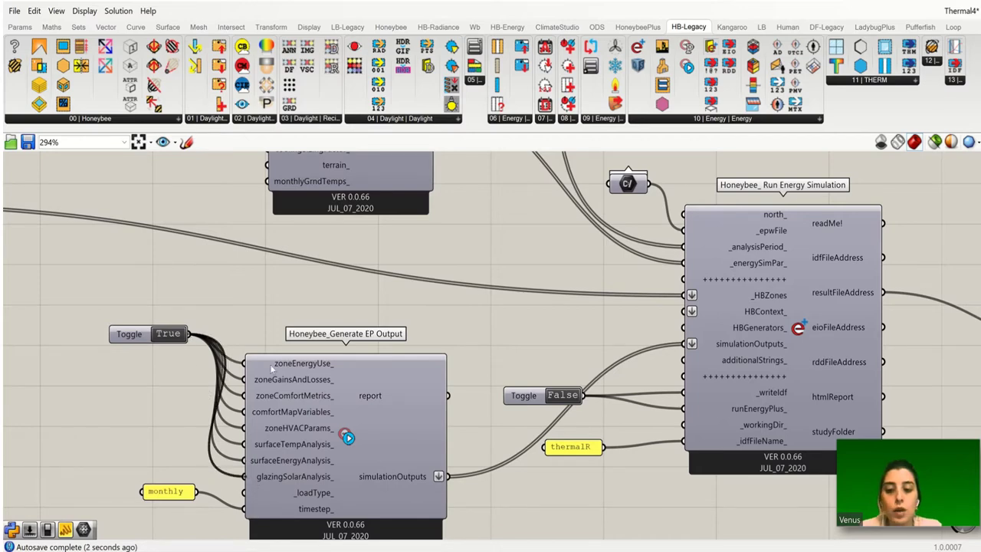
Run the energy simulation by setting the toggle feeding _writeIdf and runEnergyPlus_ to True
{"action": "scroll", "coordinate": [270, 319], "scroll_direction": "down", "scroll_amount": 1}
{"action": "scroll", "coordinate": [295, 391], "scroll_direction": "down", "scroll_amount": 3}
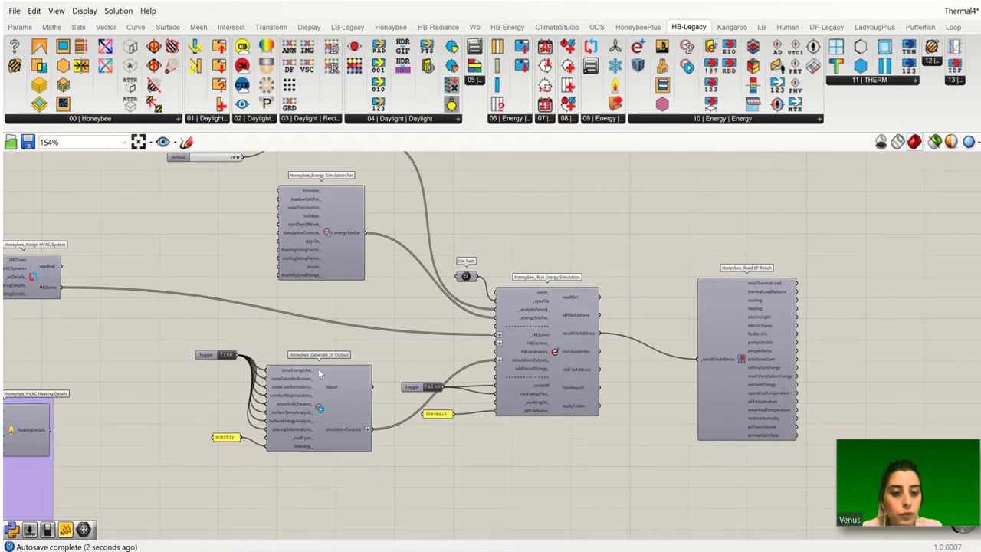
{"action": "scroll", "coordinate": [319, 368], "scroll_direction": "down", "scroll_amount": 1}
{"action": "scroll", "coordinate": [497, 376], "scroll_direction": "up", "scroll_amount": 2}
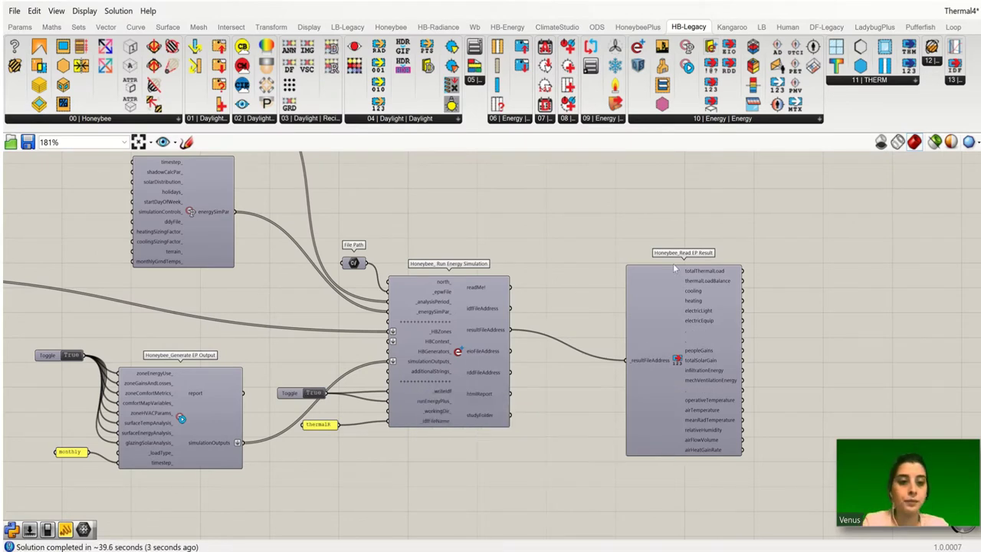
Add a panel beside Read EP Result and connect the totalThermalLoad output to it
{"action": "right_click_drag", "start_coordinate": [820, 346], "coordinate": [690, 310]}
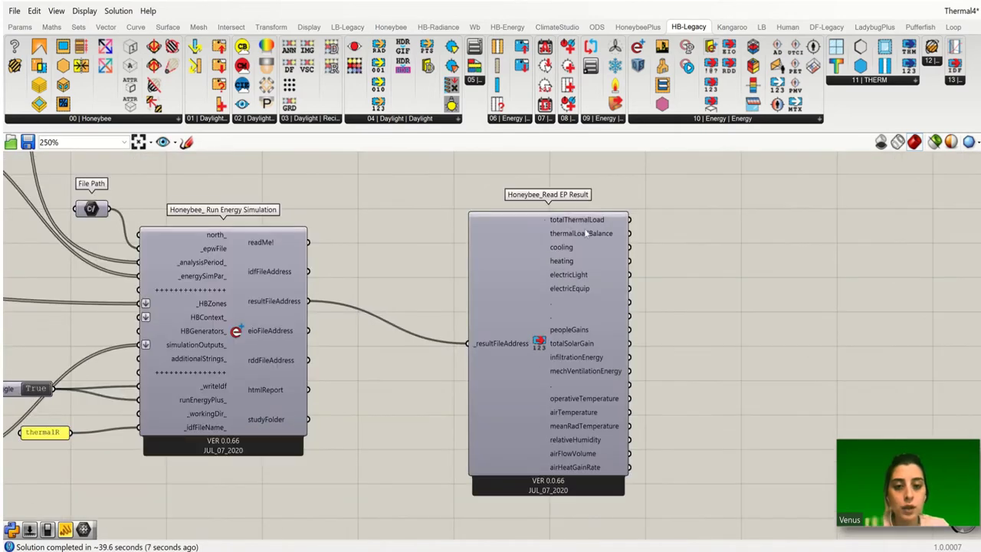
{"action": "double_click", "coordinate": [688, 272]}
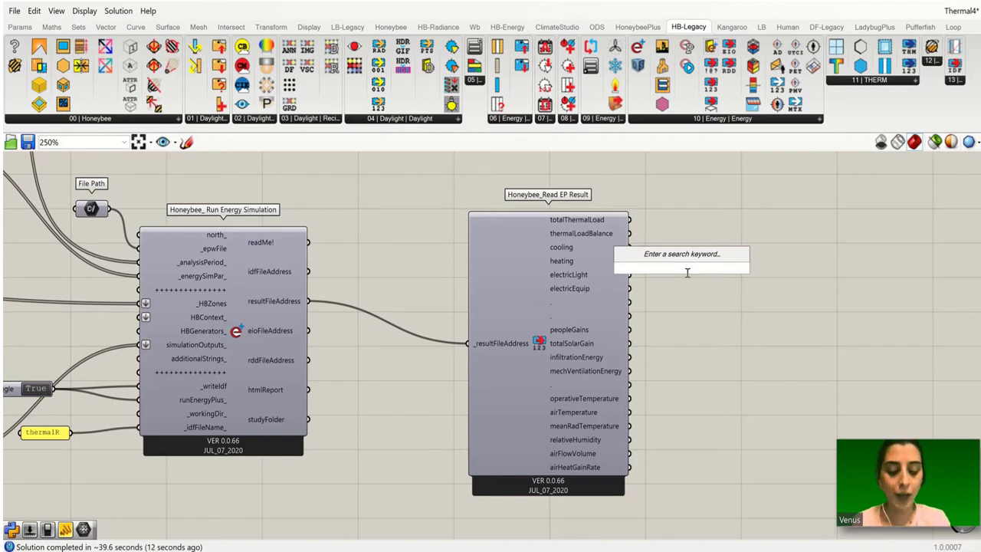
{"action": "type", "text": "panel"}
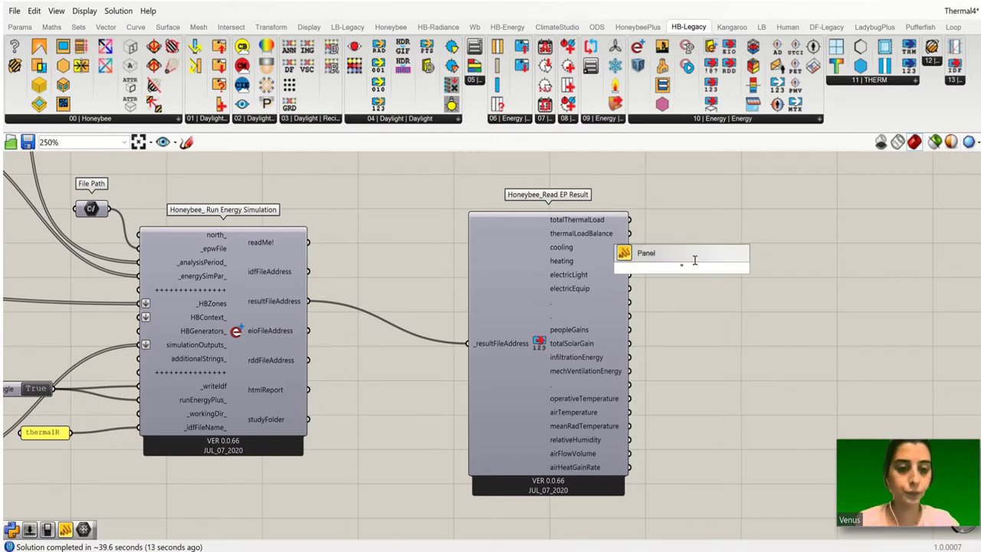
{"action": "left_click", "coordinate": [686, 257]}
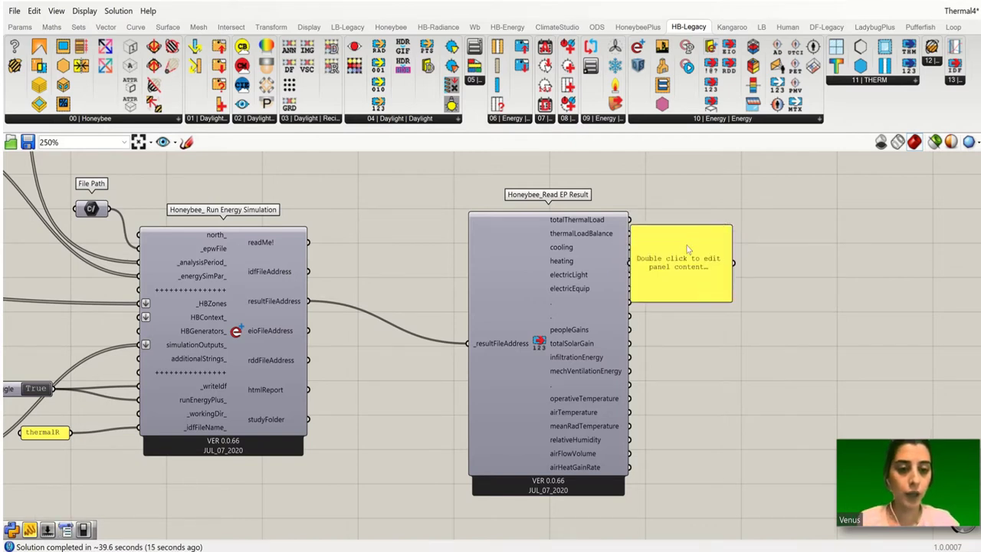
{"action": "left_click_drag", "start_coordinate": [689, 257], "coordinate": [759, 230]}
{"action": "left_click_drag", "start_coordinate": [630, 220], "coordinate": [708, 249]}
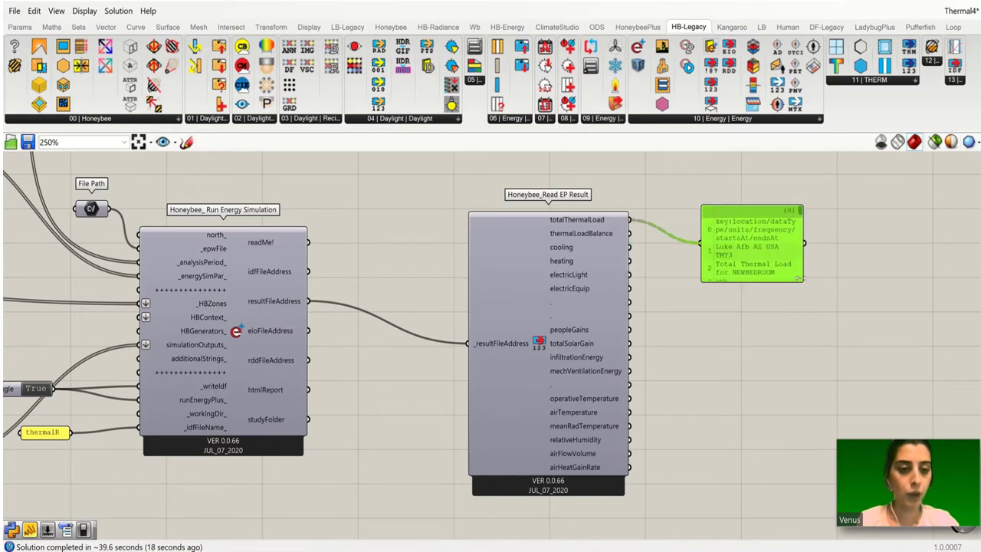
Enlarge the total thermal load panel to show several zones' data and move it further from Read EP Result
{"action": "left_click_drag", "start_coordinate": [803, 284], "coordinate": [973, 492]}
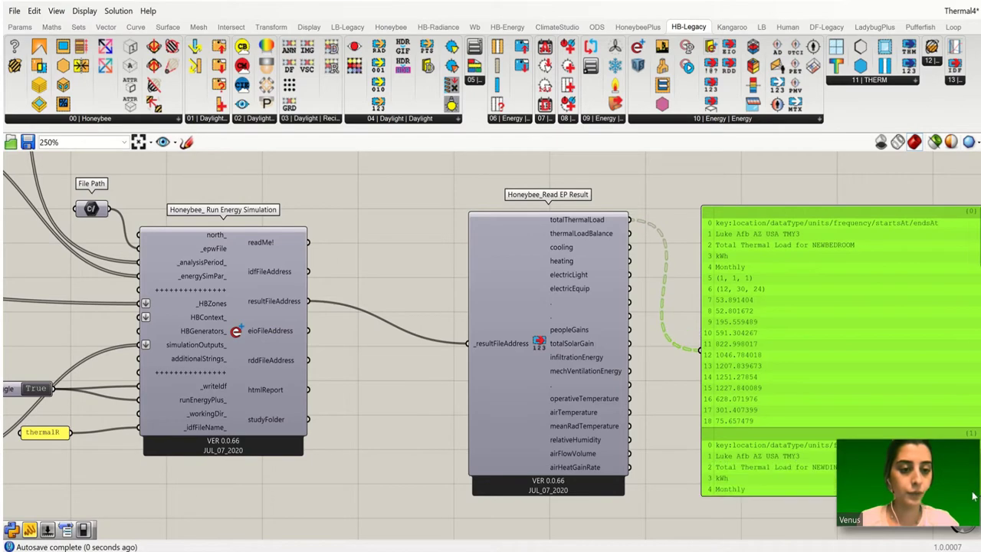
{"action": "scroll", "coordinate": [475, 184], "scroll_direction": "down", "scroll_amount": 2}
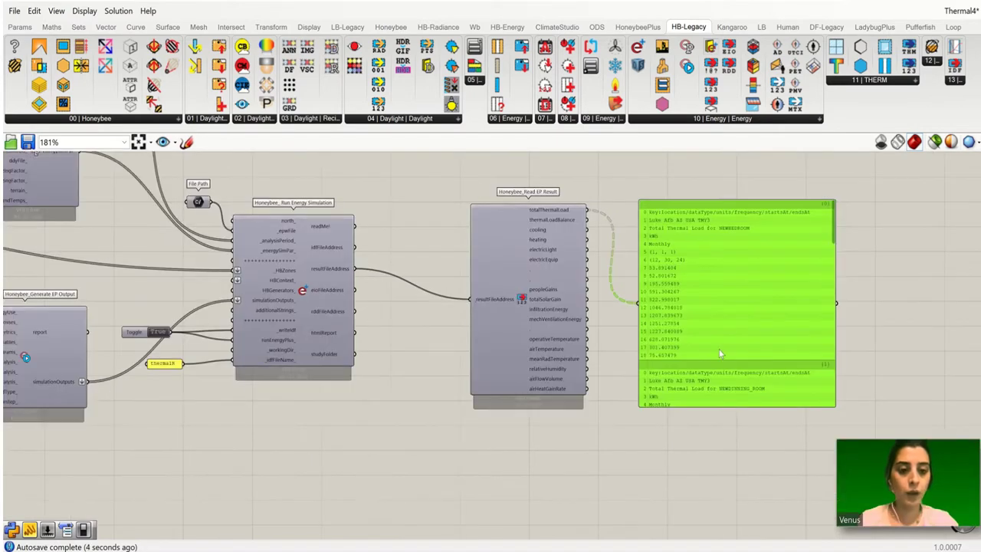
{"action": "left_click", "coordinate": [778, 414]}
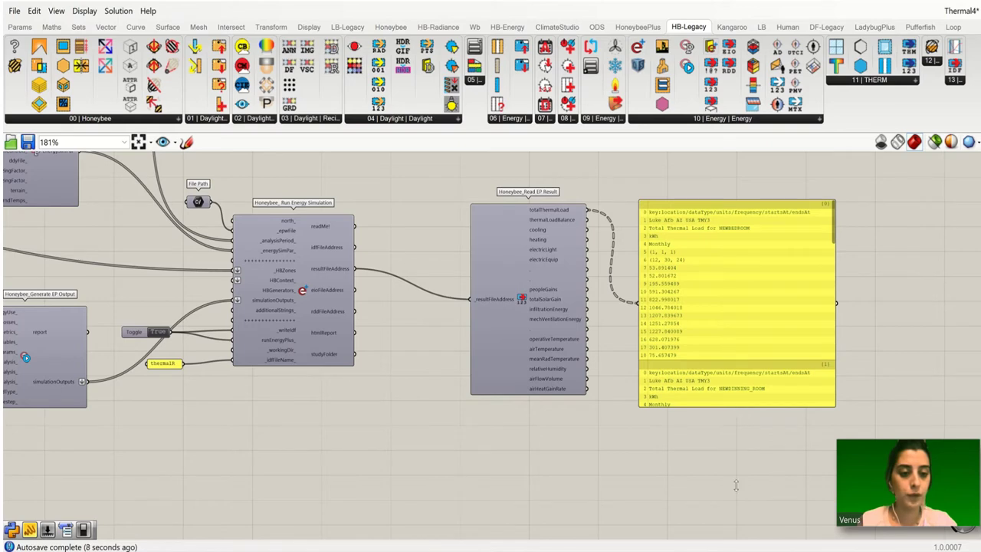
{"action": "left_click_drag", "start_coordinate": [736, 484], "coordinate": [736, 535]}
{"action": "left_click_drag", "start_coordinate": [655, 287], "coordinate": [738, 213]}
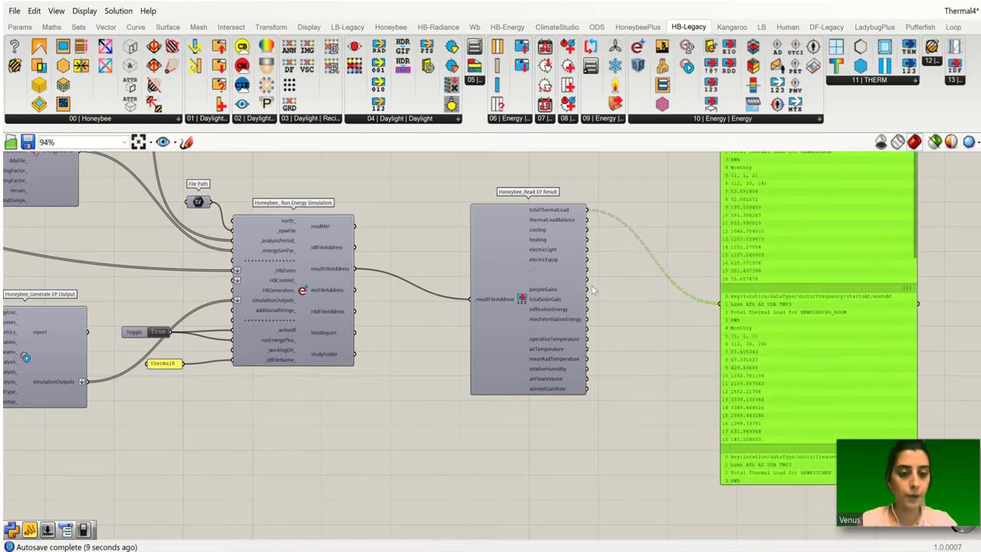
{"action": "scroll", "coordinate": [592, 289], "scroll_direction": "down", "scroll_amount": 4}
{"action": "scroll", "coordinate": [655, 351], "scroll_direction": "up", "scroll_amount": 3}
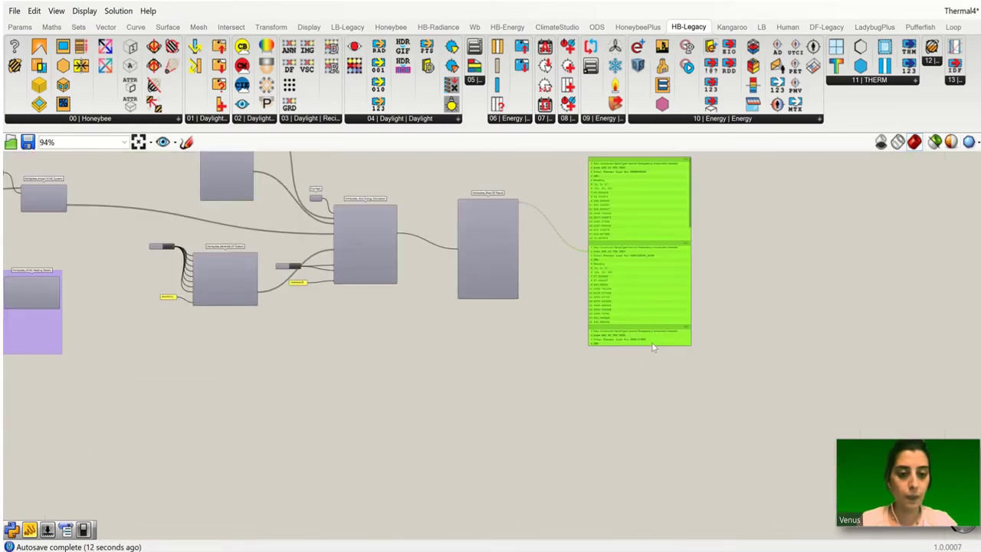
{"action": "left_click_drag", "start_coordinate": [650, 420], "coordinate": [651, 476]}
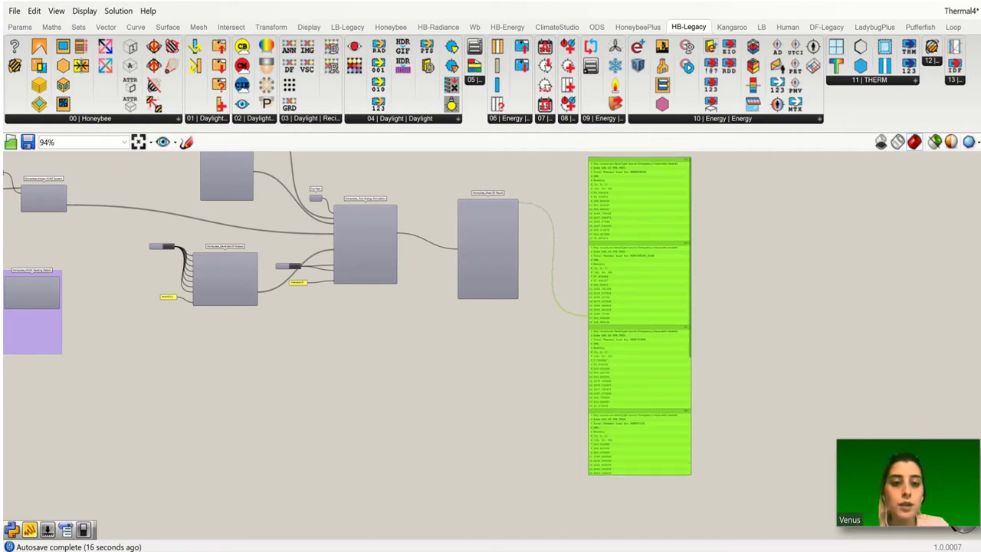
Examine the monthly total thermal load results listed for each zone in the panel
{"action": "scroll", "coordinate": [618, 235], "scroll_direction": "up", "scroll_amount": 2}
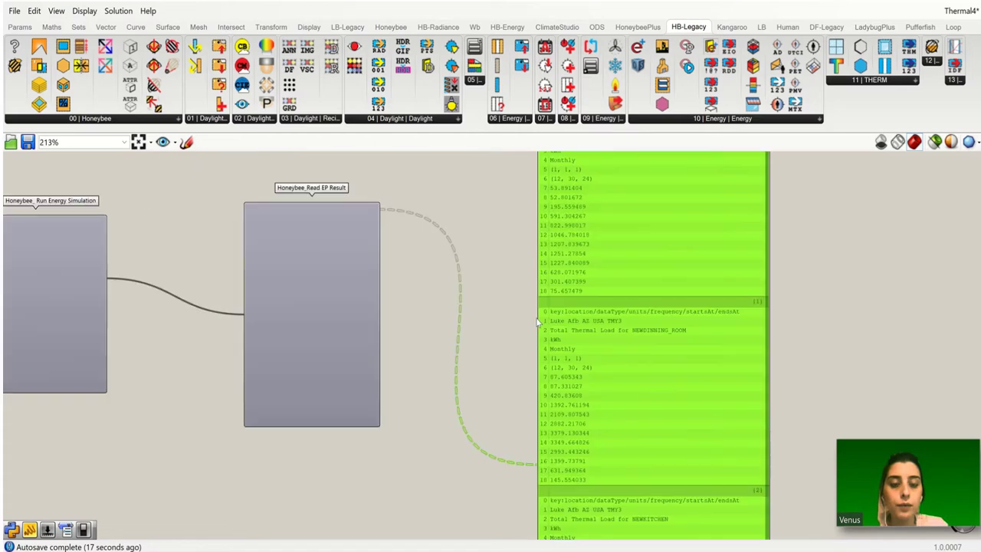
{"action": "right_click_drag", "start_coordinate": [618, 235], "coordinate": [609, 291]}
{"action": "scroll", "coordinate": [581, 292], "scroll_direction": "down", "scroll_amount": 4}
{"action": "scroll", "coordinate": [582, 299], "scroll_direction": "down", "scroll_amount": 5}
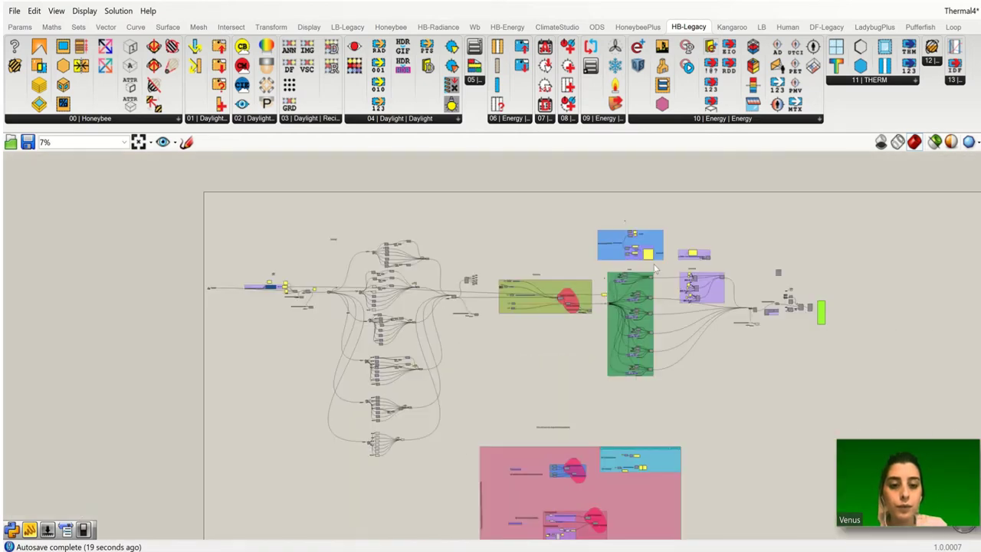
{"action": "right_click_drag", "start_coordinate": [672, 253], "coordinate": [444, 252]}
{"action": "scroll", "coordinate": [607, 313], "scroll_direction": "up", "scroll_amount": 7}
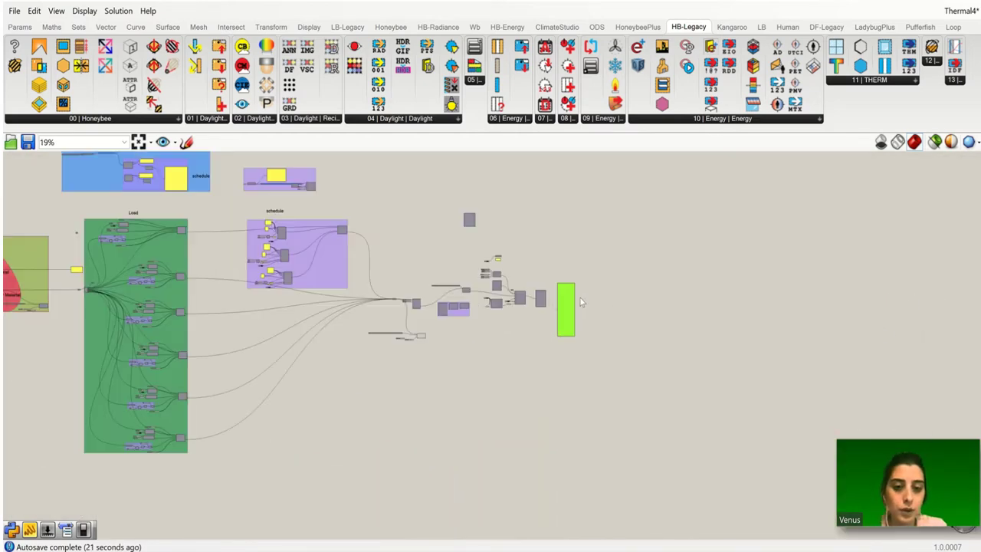
{"action": "scroll", "coordinate": [564, 269], "scroll_direction": "up", "scroll_amount": 3}
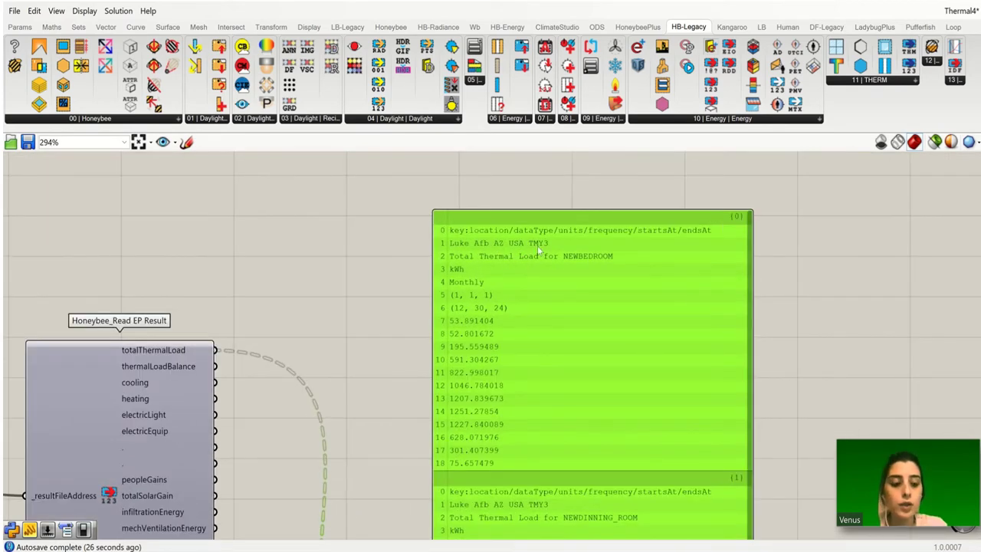
{"action": "left_click", "coordinate": [621, 156]}
{"action": "right_click_drag", "start_coordinate": [621, 155], "coordinate": [696, 198]}
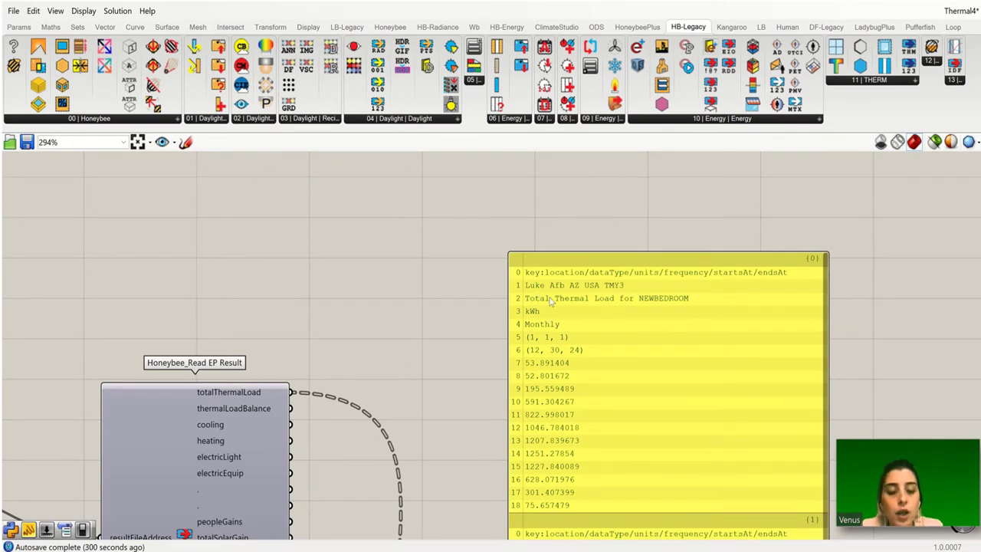
{"action": "scroll", "coordinate": [537, 303], "scroll_direction": "down", "scroll_amount": 4}
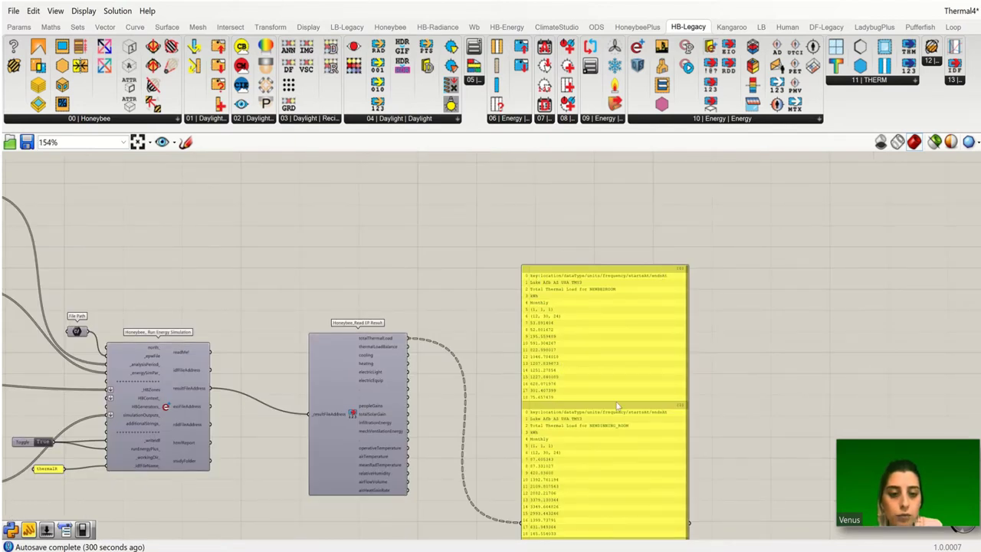
{"action": "scroll", "coordinate": [627, 414], "scroll_direction": "down", "scroll_amount": 3}
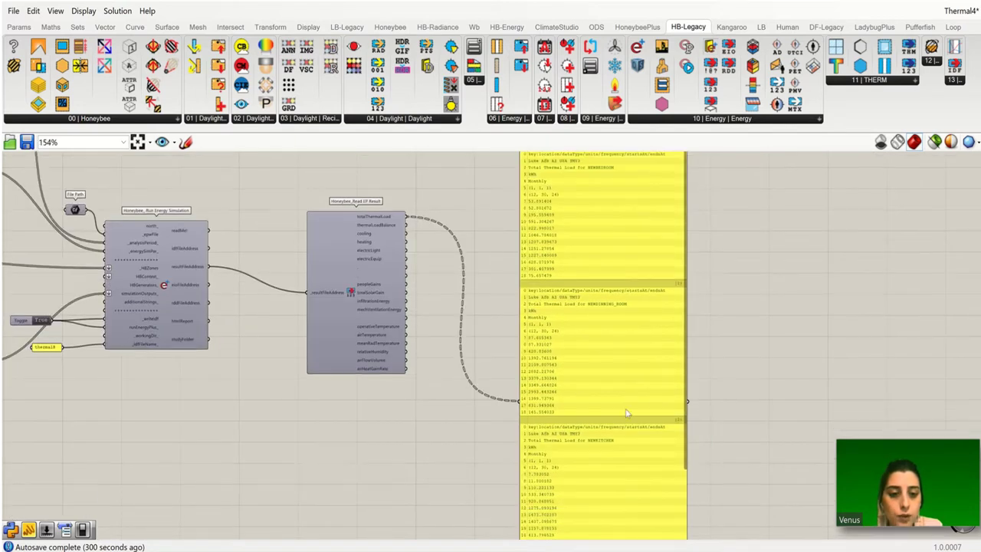
Select the NewBedroom zone's createHBZones component and shrink the Grasshopper window to see that zone in the Rhino viewport
{"action": "right_click_drag", "start_coordinate": [622, 252], "coordinate": [577, 366]}
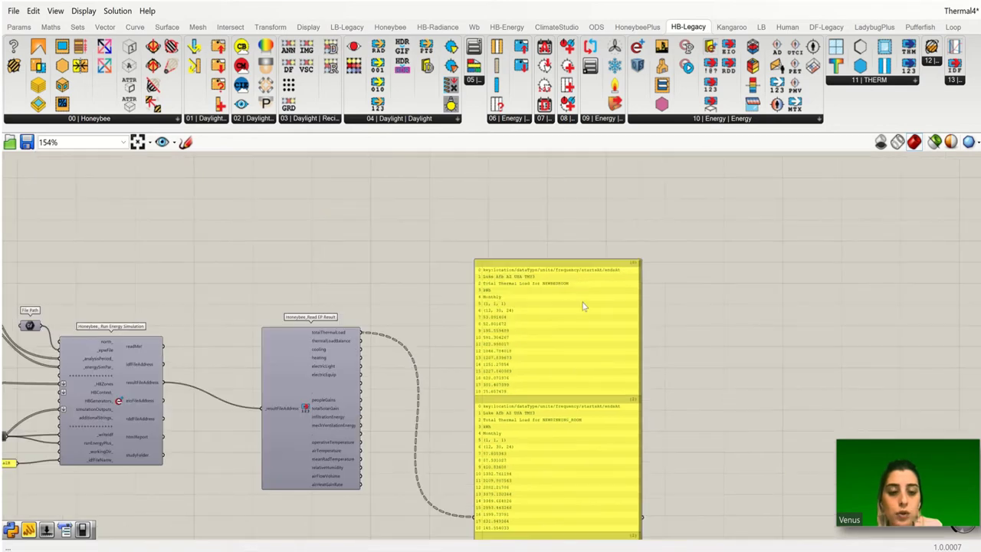
{"action": "scroll", "coordinate": [536, 286], "scroll_direction": "up", "scroll_amount": 4}
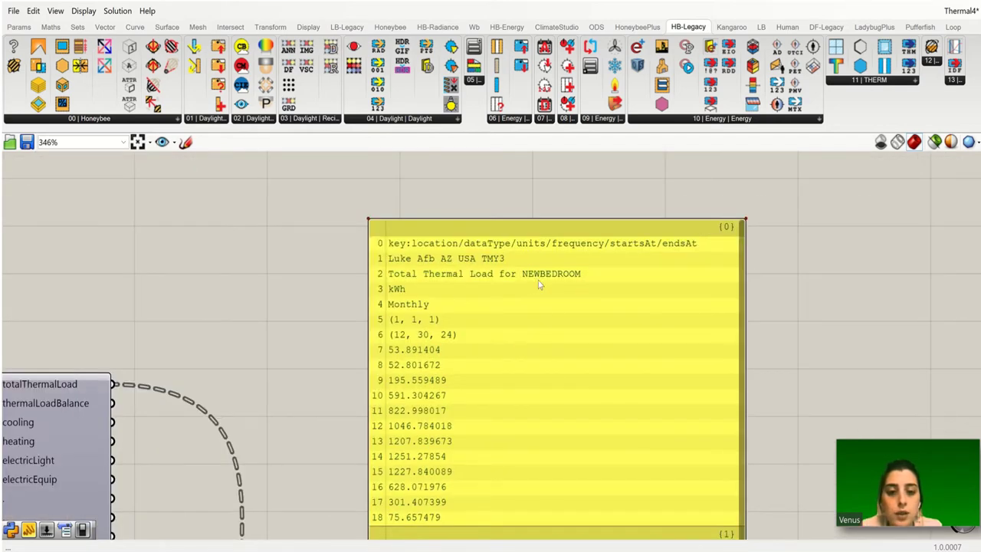
{"action": "scroll", "coordinate": [751, 310], "scroll_direction": "down", "scroll_amount": 7}
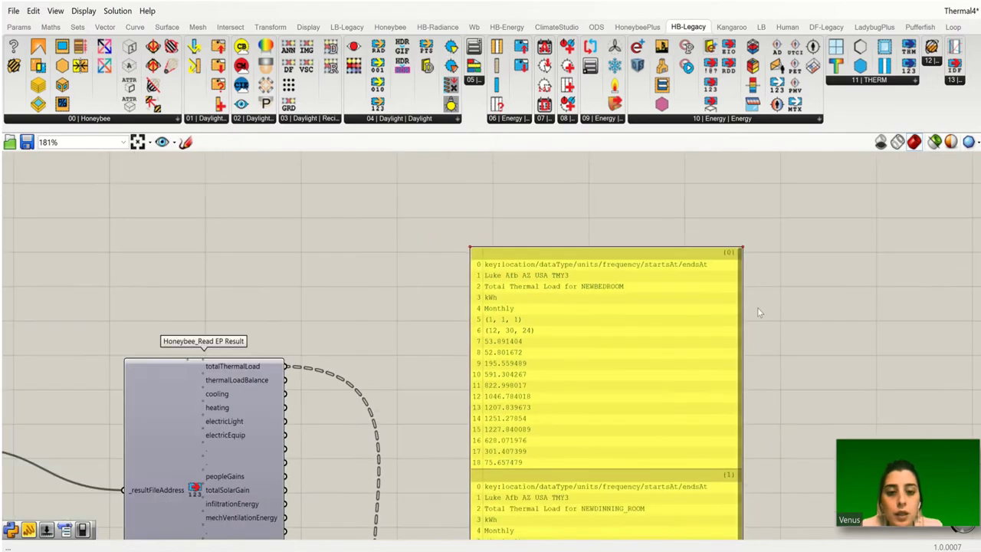
{"action": "scroll", "coordinate": [692, 322], "scroll_direction": "down", "scroll_amount": 6}
{"action": "right_click_drag", "start_coordinate": [85, 259], "coordinate": [484, 255]}
{"action": "scroll", "coordinate": [484, 255], "scroll_direction": "up", "scroll_amount": 11}
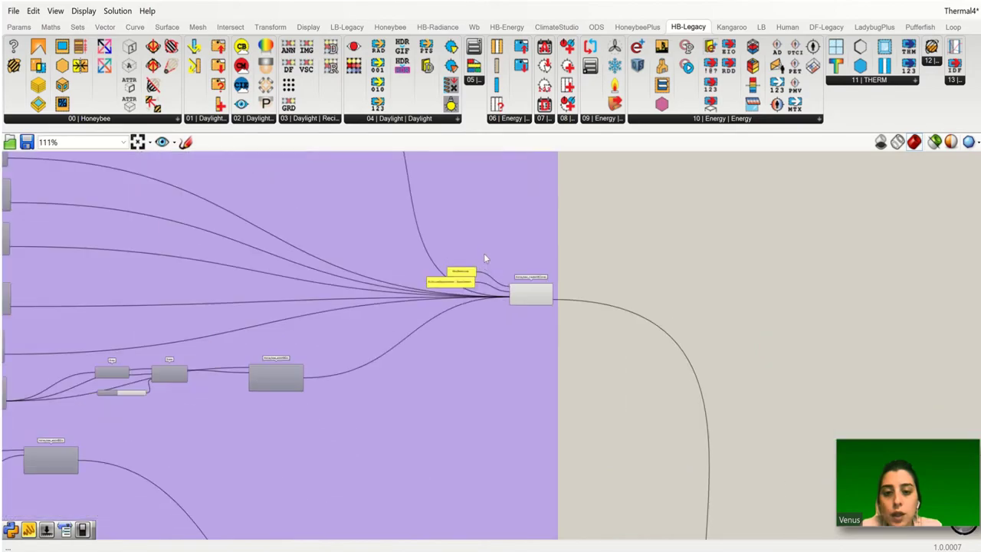
{"action": "left_click", "coordinate": [941, 4]}
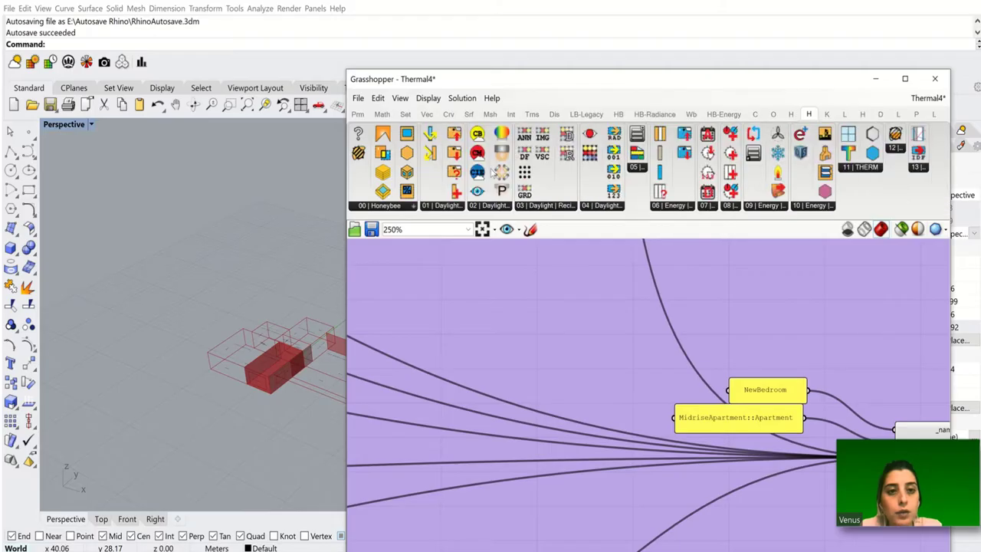
{"action": "scroll", "coordinate": [711, 374], "scroll_direction": "down", "scroll_amount": 2}
{"action": "left_click", "coordinate": [755, 371]}
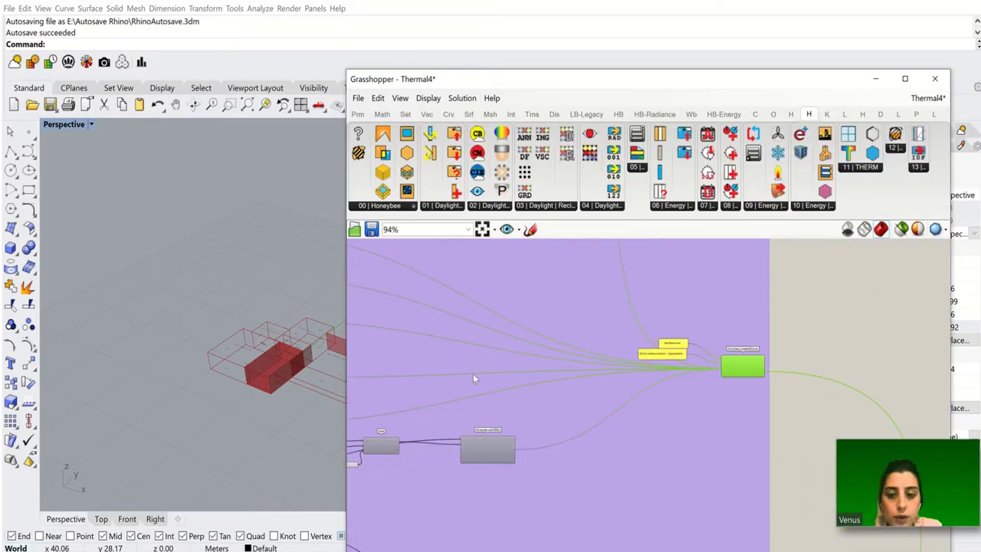
Examine the bedroom's total thermal load entries in the results panel, including zone name, units, period and monthly values
{"action": "right_click_drag", "start_coordinate": [855, 304], "coordinate": [384, 299]}
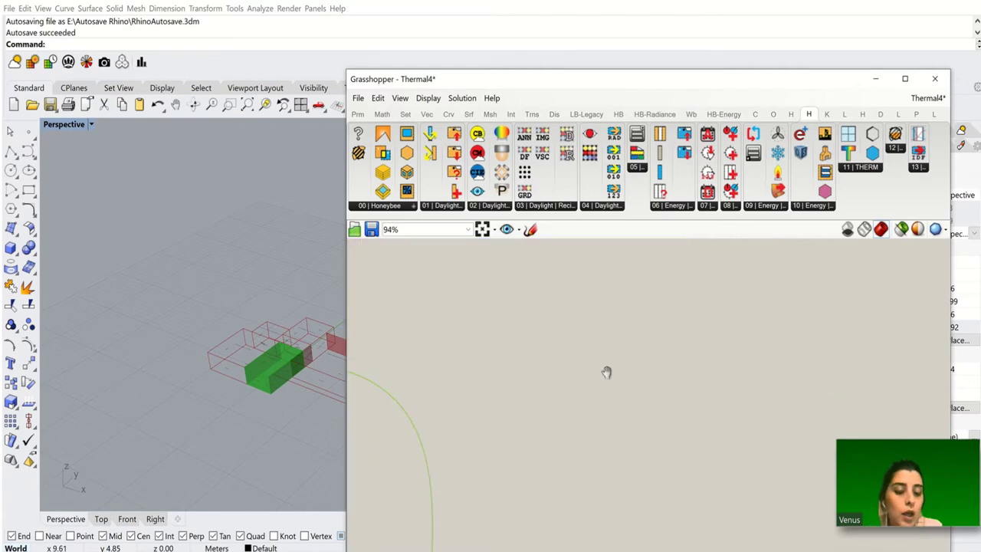
{"action": "scroll", "coordinate": [537, 338], "scroll_direction": "down", "scroll_amount": 4}
{"action": "scroll", "coordinate": [786, 370], "scroll_direction": "up", "scroll_amount": 5}
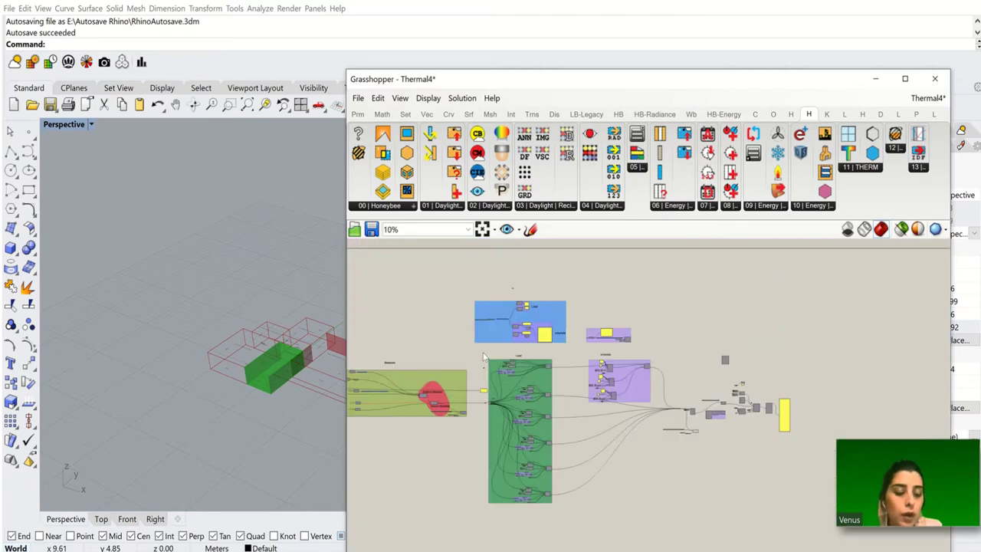
{"action": "scroll", "coordinate": [606, 389], "scroll_direction": "up", "scroll_amount": 5}
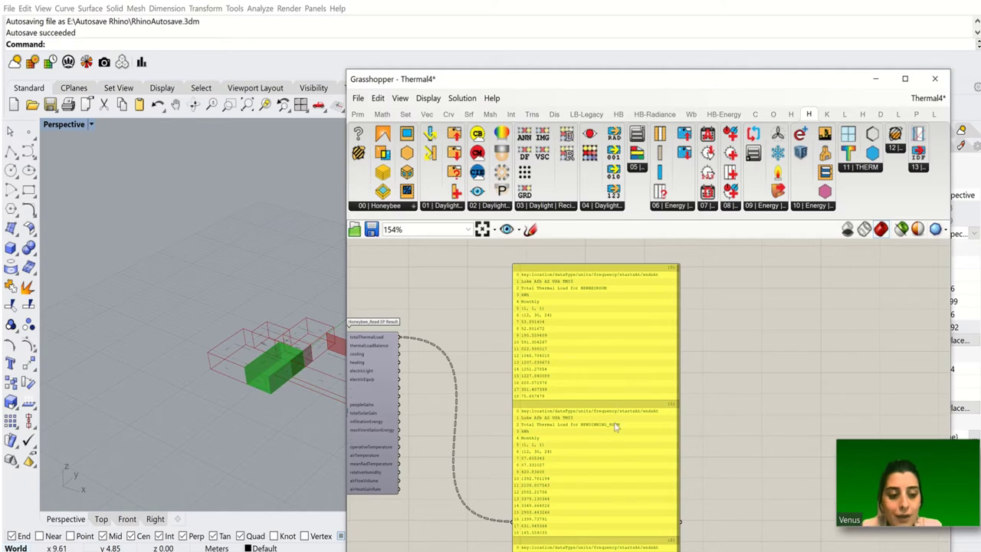
{"action": "right_click_drag", "start_coordinate": [630, 356], "coordinate": [687, 342]}
{"action": "scroll", "coordinate": [637, 339], "scroll_direction": "up", "scroll_amount": 5}
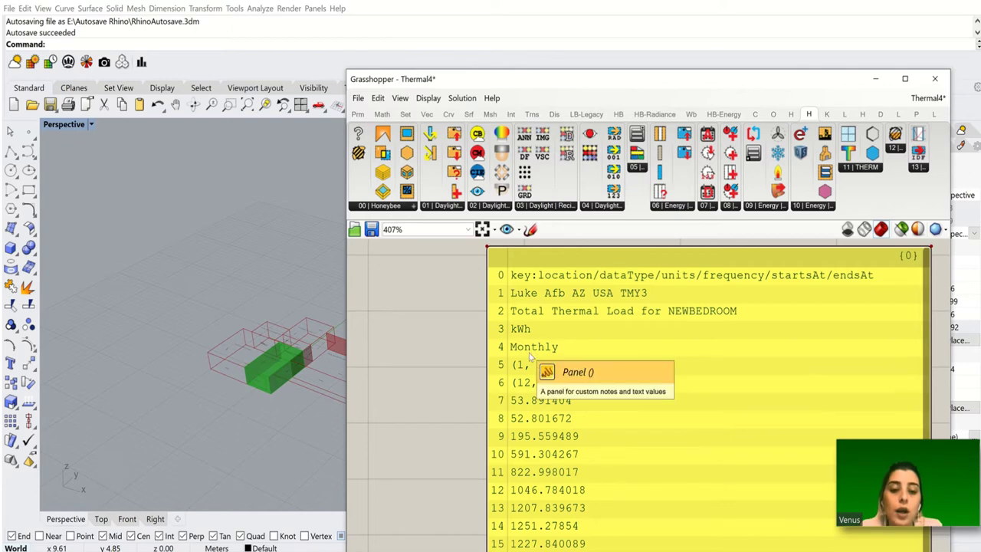
{"action": "scroll", "coordinate": [677, 397], "scroll_direction": "down", "scroll_amount": 3}
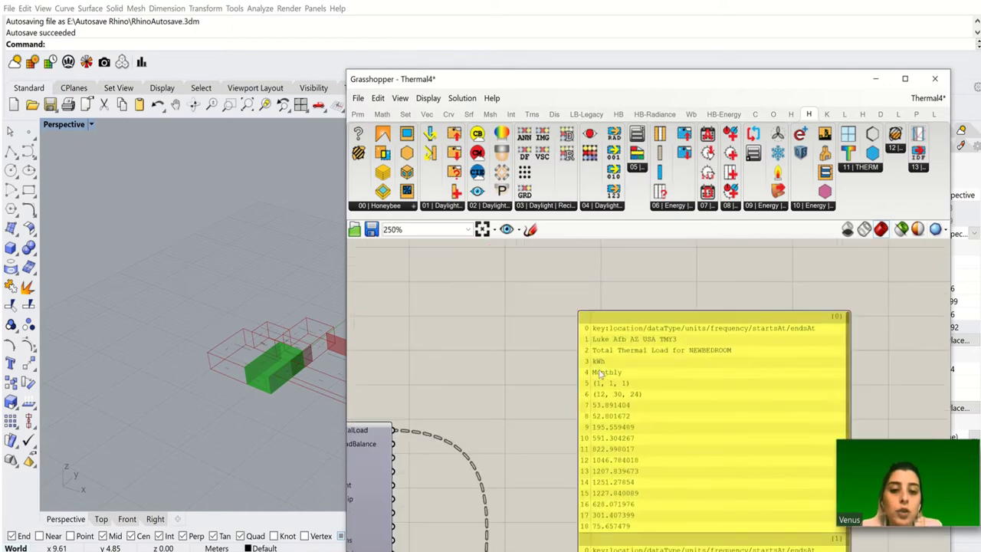
{"action": "scroll", "coordinate": [588, 370], "scroll_direction": "up", "scroll_amount": 3}
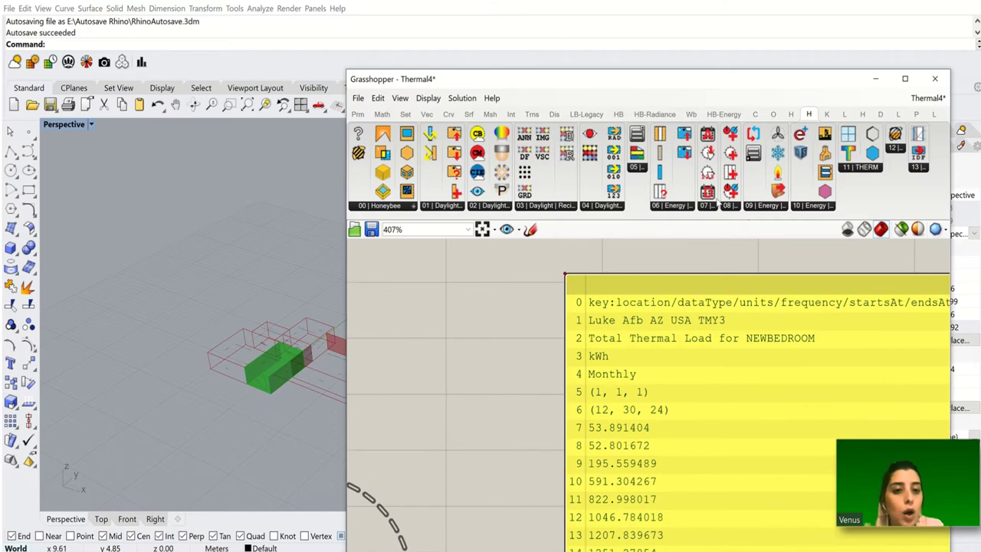
Maximize the Grasshopper window and place a Honeybee_Normalize Data by Floor Area component between Read EP Result and the results panel
{"action": "left_click", "coordinate": [905, 78]}
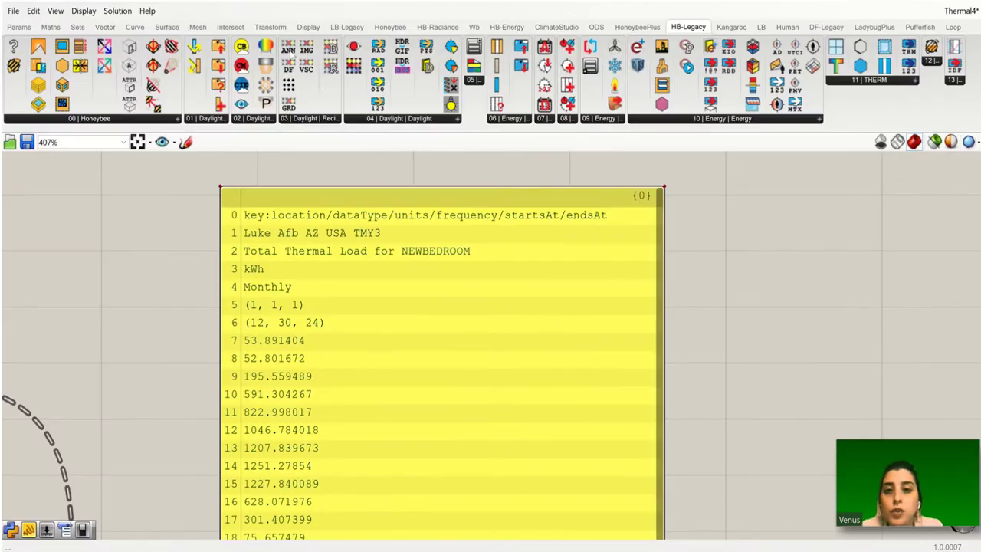
{"action": "left_click", "coordinate": [722, 118]}
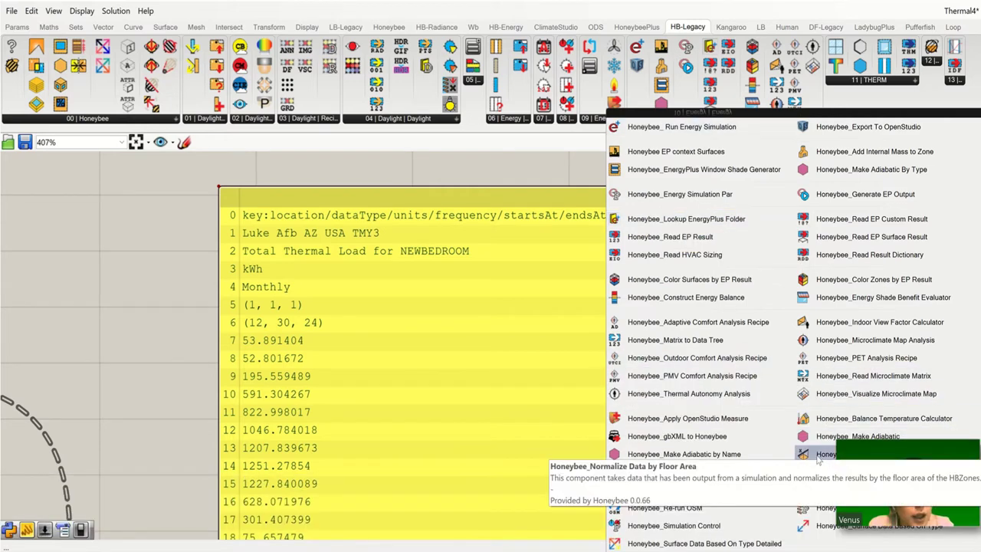
{"action": "left_click", "coordinate": [766, 462]}
{"action": "scroll", "coordinate": [723, 320], "scroll_direction": "down", "scroll_amount": 3}
{"action": "left_click", "coordinate": [293, 311]}
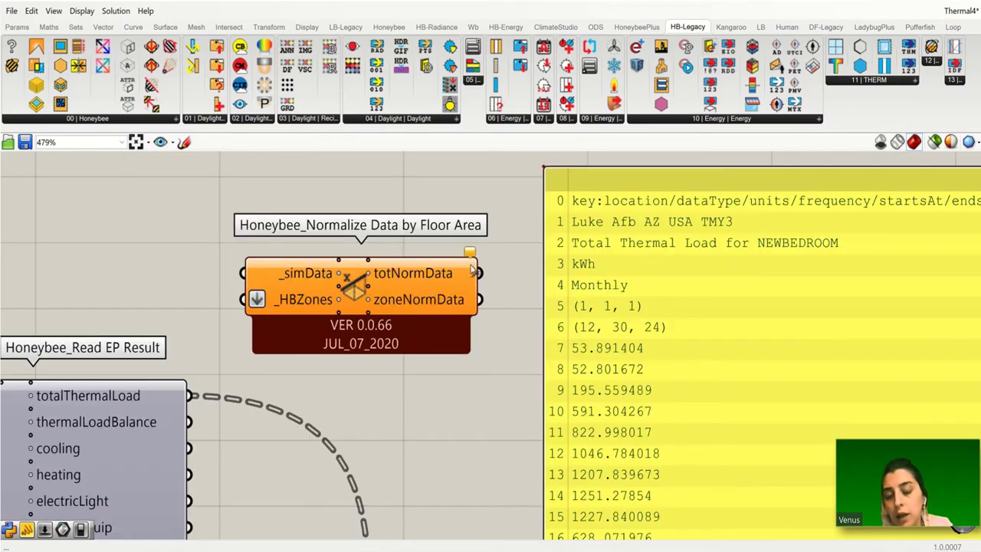
Move the results panel and the Normalize Data by Floor Area component further from Read EP Result to free space for wiring
{"action": "scroll", "coordinate": [683, 322], "scroll_direction": "down", "scroll_amount": 5}
{"action": "left_click", "coordinate": [684, 322]}
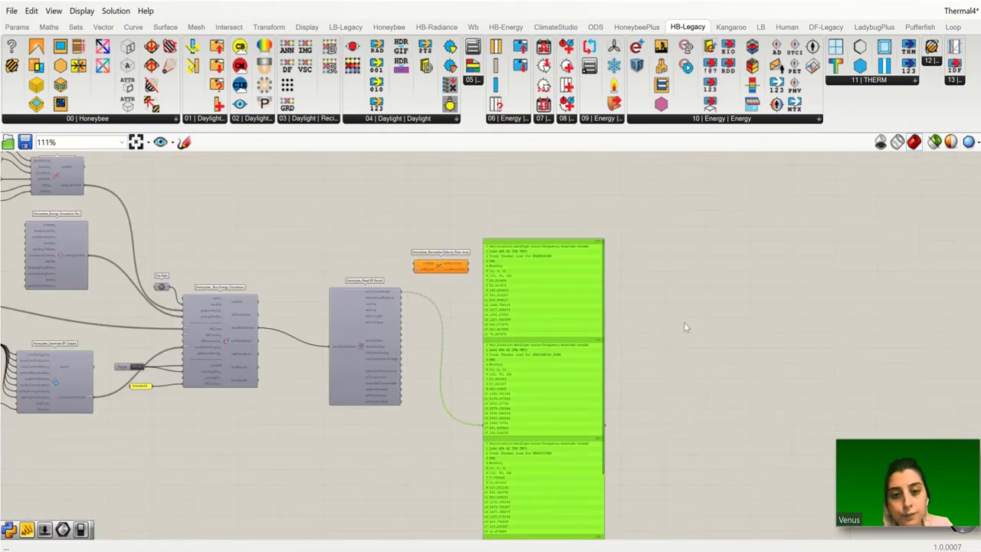
{"action": "scroll", "coordinate": [383, 264], "scroll_direction": "up", "scroll_amount": 6}
{"action": "left_click", "coordinate": [554, 297]}
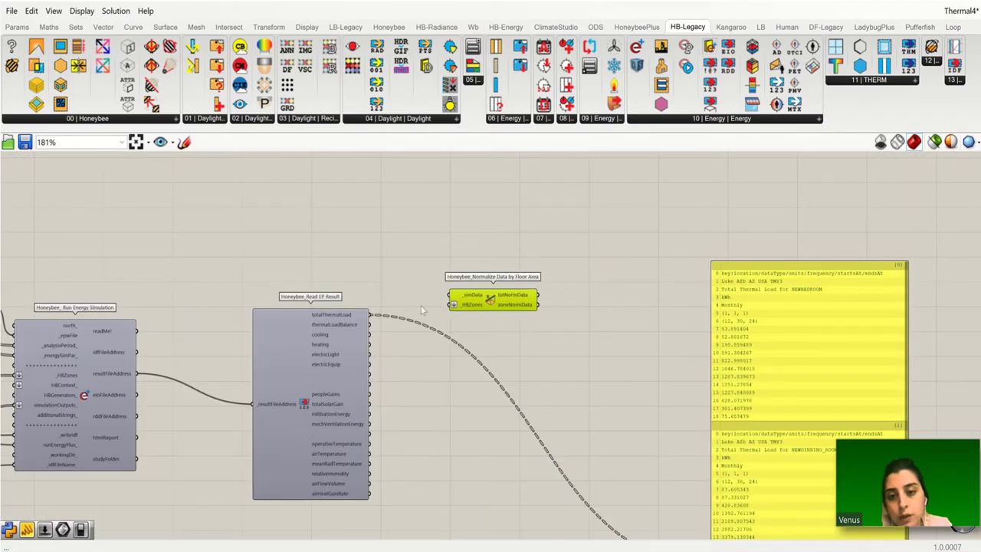
Connect the totalThermalLoad output of Read EP Result to the _simData input of Normalize Data by Floor Area
{"action": "scroll", "coordinate": [392, 324], "scroll_direction": "up", "scroll_amount": 1}
{"action": "left_click_drag", "start_coordinate": [389, 318], "coordinate": [519, 288]}
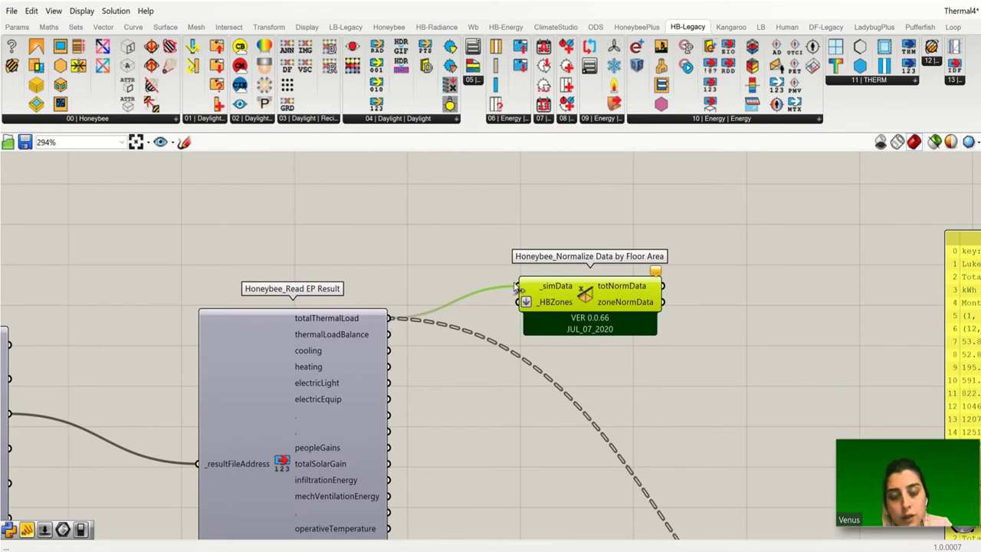
{"action": "scroll", "coordinate": [633, 342], "scroll_direction": "down", "scroll_amount": 1}
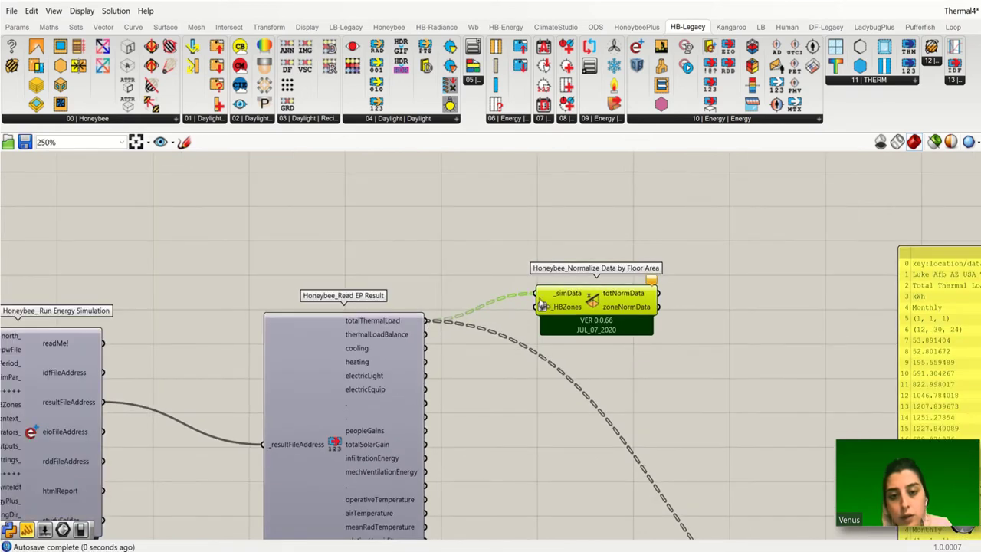
Connect the zones output of Assign HVAC System to the _HBZones input of Normalize Data by Floor Area, with a faint wire
{"action": "scroll", "coordinate": [734, 366], "scroll_direction": "down", "scroll_amount": 5}
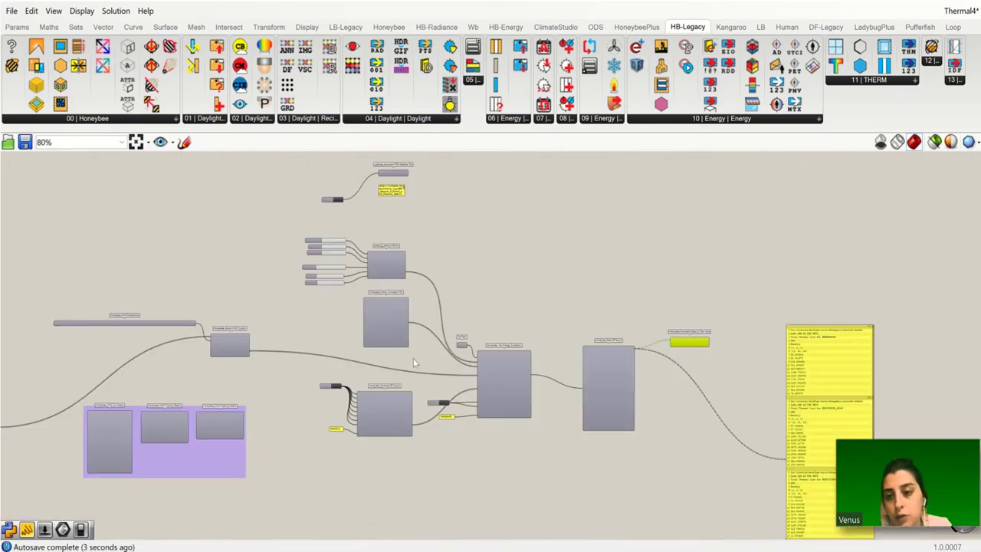
{"action": "scroll", "coordinate": [274, 344], "scroll_direction": "up", "scroll_amount": 6}
{"action": "scroll", "coordinate": [286, 346], "scroll_direction": "down", "scroll_amount": 7}
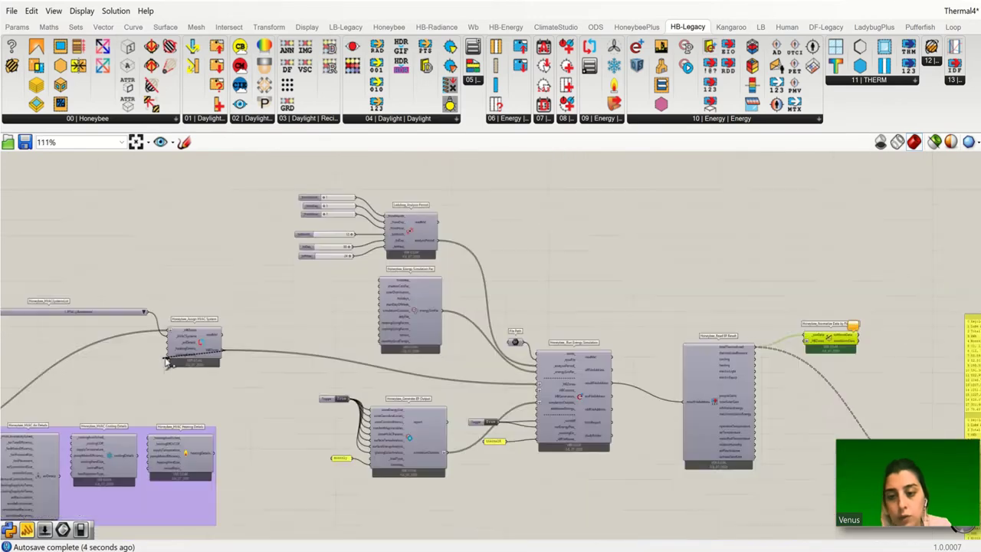
{"action": "scroll", "coordinate": [535, 346], "scroll_direction": "up", "scroll_amount": 7}
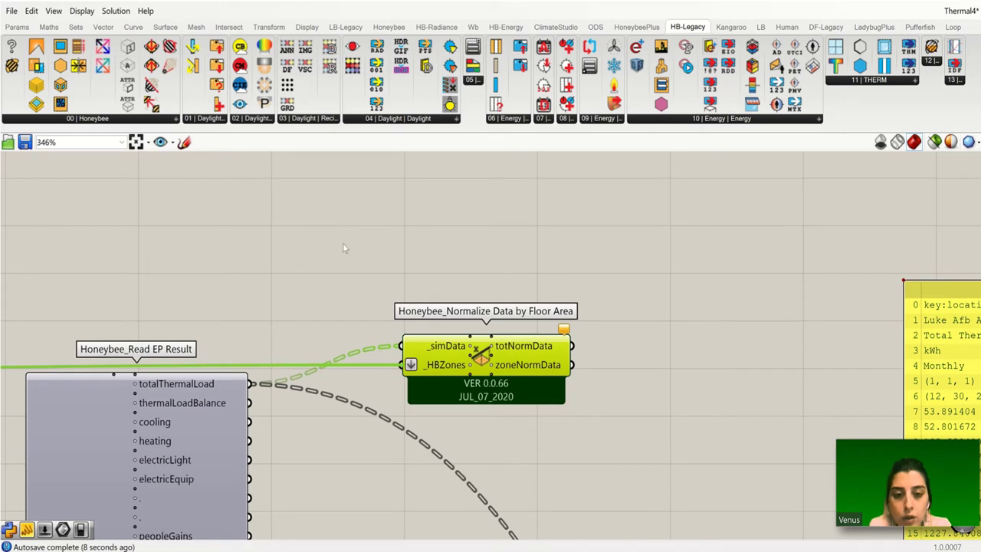
{"action": "scroll", "coordinate": [350, 248], "scroll_direction": "down", "scroll_amount": 1}
{"action": "left_click", "coordinate": [502, 310]}
{"action": "scroll", "coordinate": [515, 326], "scroll_direction": "up", "scroll_amount": 1}
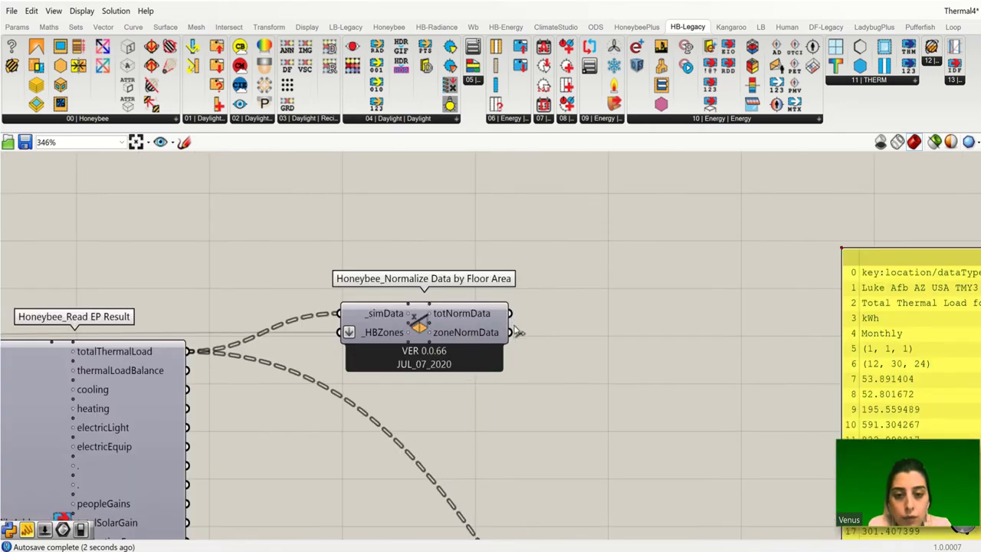
Feed the results panel from totNormData instead of totalThermalLoad and read the floor-normalized monthly load for the whole building
{"action": "left_click_drag", "start_coordinate": [511, 313], "coordinate": [692, 458]}
{"action": "scroll", "coordinate": [521, 220], "scroll_direction": "down", "scroll_amount": 2}
{"action": "scroll", "coordinate": [611, 230], "scroll_direction": "down", "scroll_amount": 2}
{"action": "scroll", "coordinate": [657, 453], "scroll_direction": "up", "scroll_amount": 3}
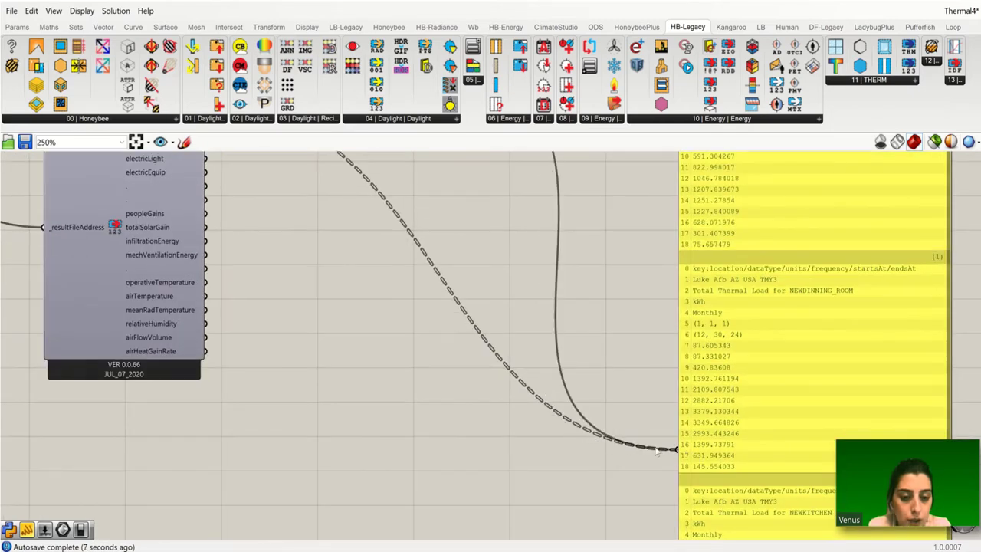
{"action": "scroll", "coordinate": [499, 419], "scroll_direction": "down", "scroll_amount": 3}
{"action": "scroll", "coordinate": [576, 295], "scroll_direction": "up", "scroll_amount": 2}
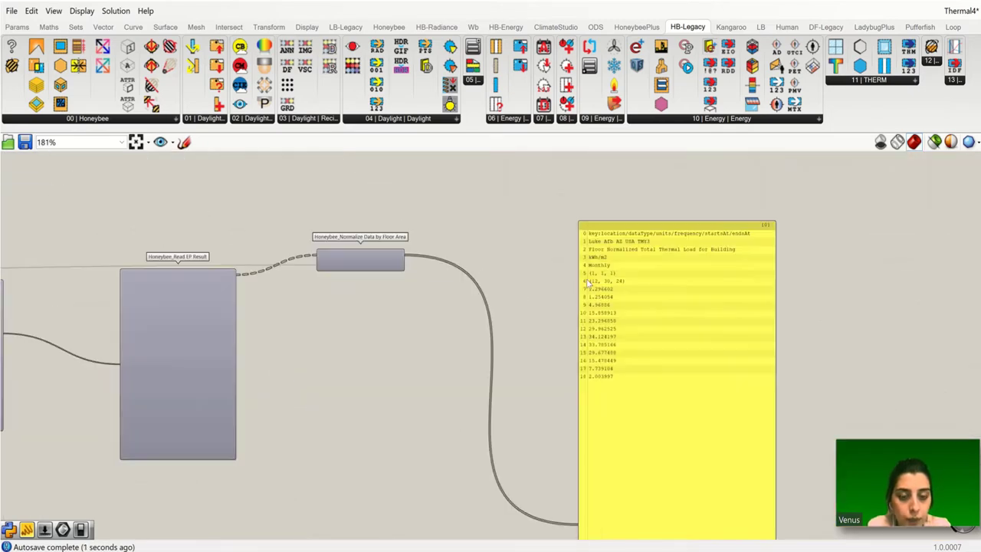
{"action": "scroll", "coordinate": [616, 264], "scroll_direction": "up", "scroll_amount": 2}
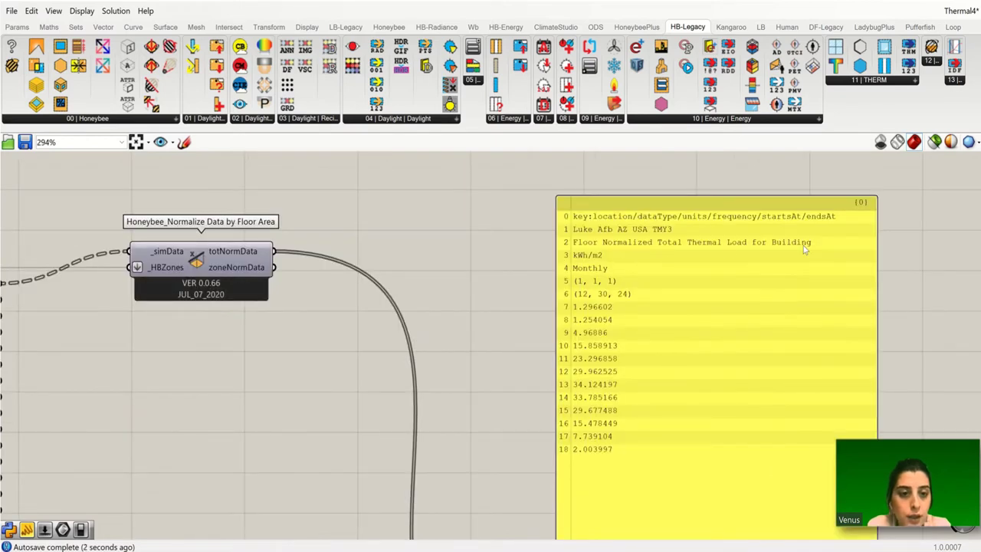
Connect the zoneNormData output to the results panel as its only source to list the floor-normalized thermal load per zone
{"action": "left_click_drag", "start_coordinate": [274, 268], "coordinate": [548, 497]}
{"action": "scroll", "coordinate": [530, 314], "scroll_direction": "down", "scroll_amount": 2}
{"action": "scroll", "coordinate": [540, 391], "scroll_direction": "down", "scroll_amount": 2}
{"action": "scroll", "coordinate": [541, 490], "scroll_direction": "up", "scroll_amount": 1}
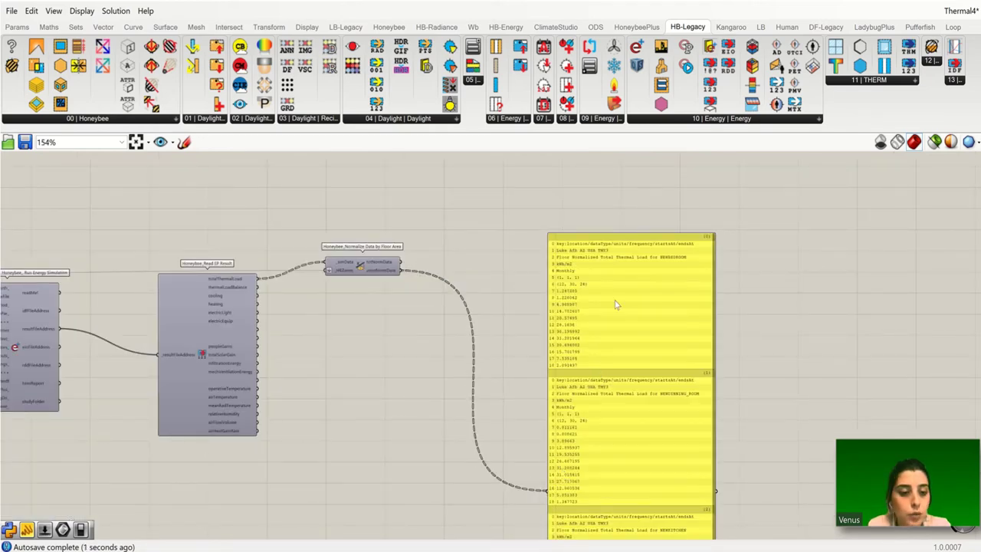
{"action": "scroll", "coordinate": [613, 300], "scroll_direction": "up", "scroll_amount": 4}
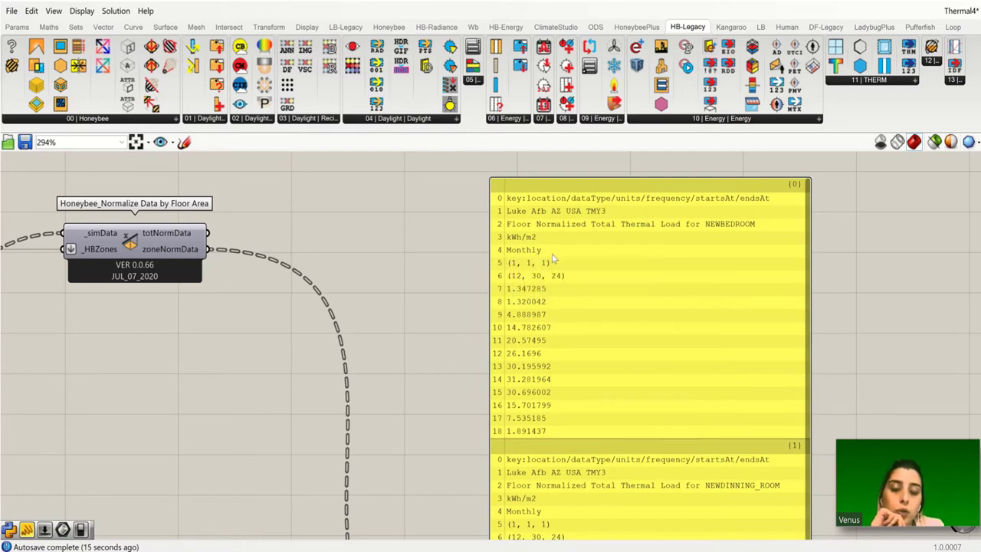
Examine the per-zone normalized results and trace them back to the timestep panel feeding Generate EP Output
{"action": "scroll", "coordinate": [752, 280], "scroll_direction": "down", "scroll_amount": 5}
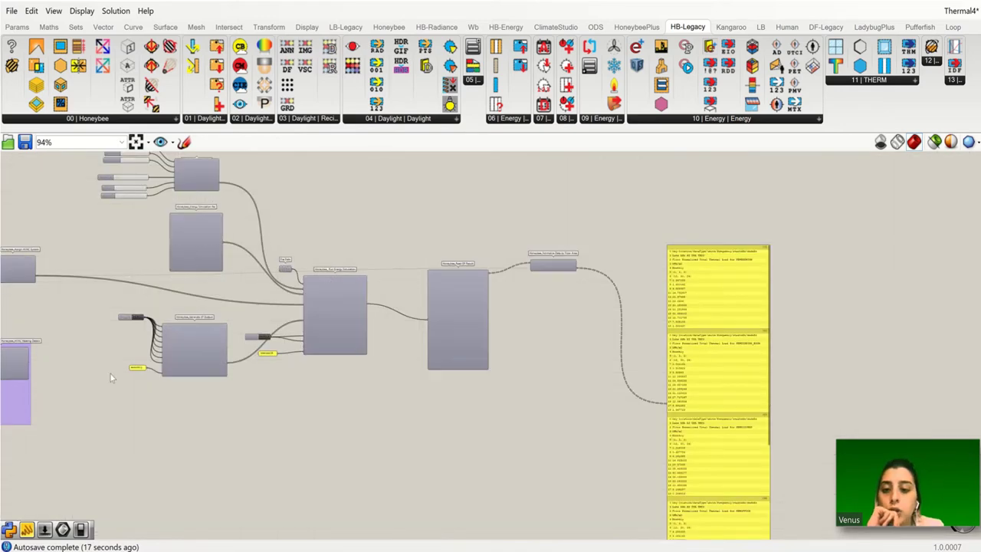
{"action": "scroll", "coordinate": [110, 377], "scroll_direction": "up", "scroll_amount": 2}
{"action": "right_click_drag", "start_coordinate": [247, 329], "coordinate": [358, 296]}
{"action": "scroll", "coordinate": [295, 300], "scroll_direction": "down", "scroll_amount": 4}
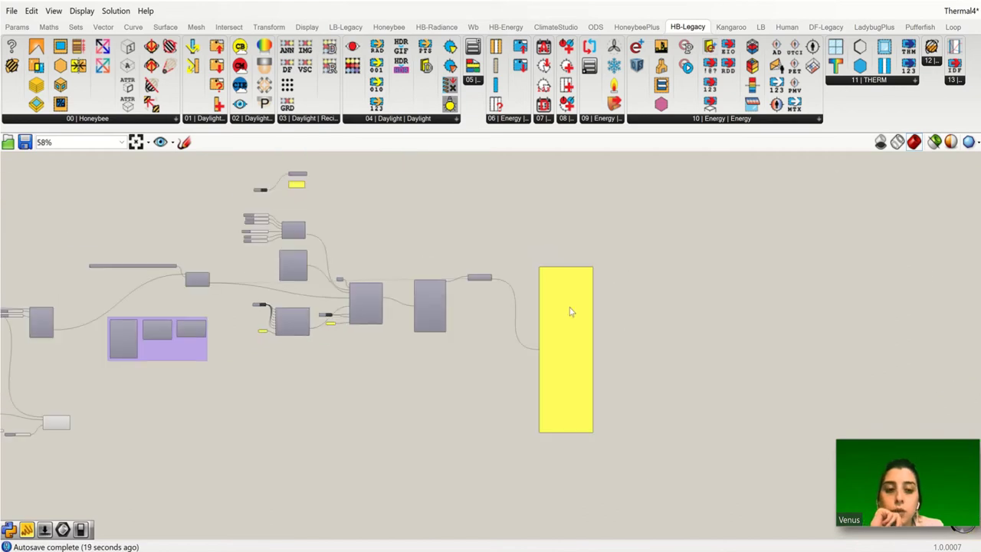
{"action": "scroll", "coordinate": [570, 311], "scroll_direction": "up", "scroll_amount": 5}
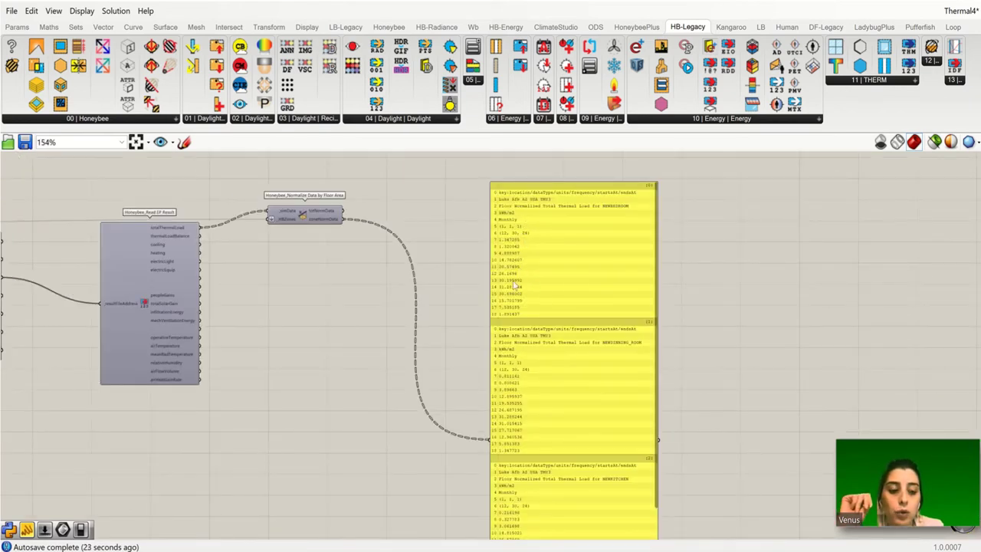
{"action": "scroll", "coordinate": [547, 236], "scroll_direction": "down", "scroll_amount": 5}
{"action": "right_click_drag", "start_coordinate": [386, 318], "coordinate": [597, 299]}
{"action": "scroll", "coordinate": [597, 299], "scroll_direction": "up", "scroll_amount": 2}
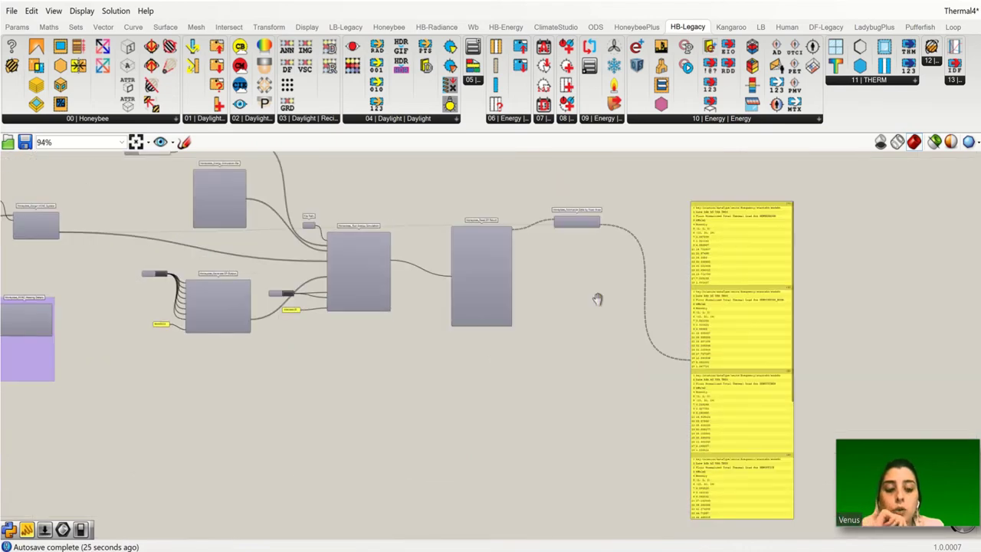
{"action": "scroll", "coordinate": [215, 332], "scroll_direction": "up", "scroll_amount": 2}
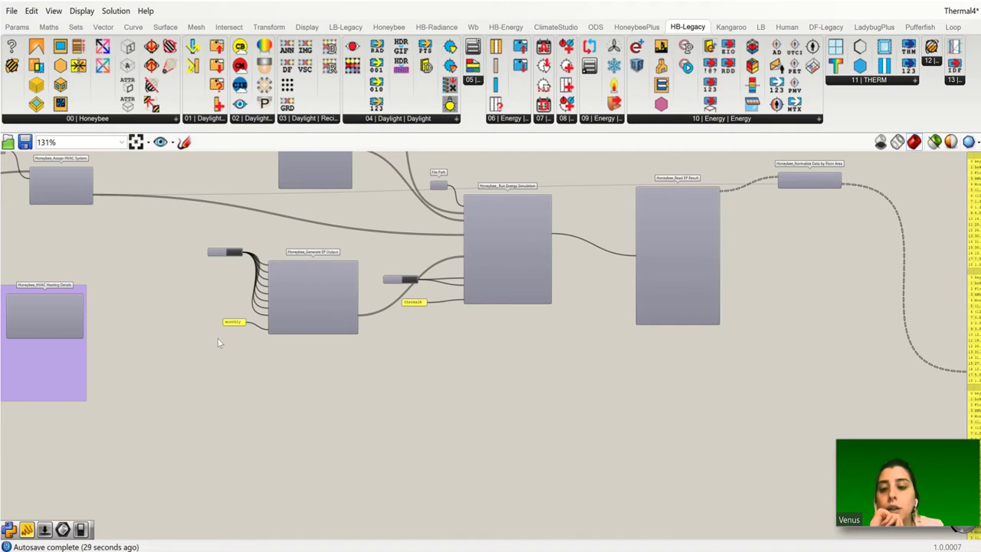
{"action": "scroll", "coordinate": [215, 332], "scroll_direction": "up", "scroll_amount": 4}
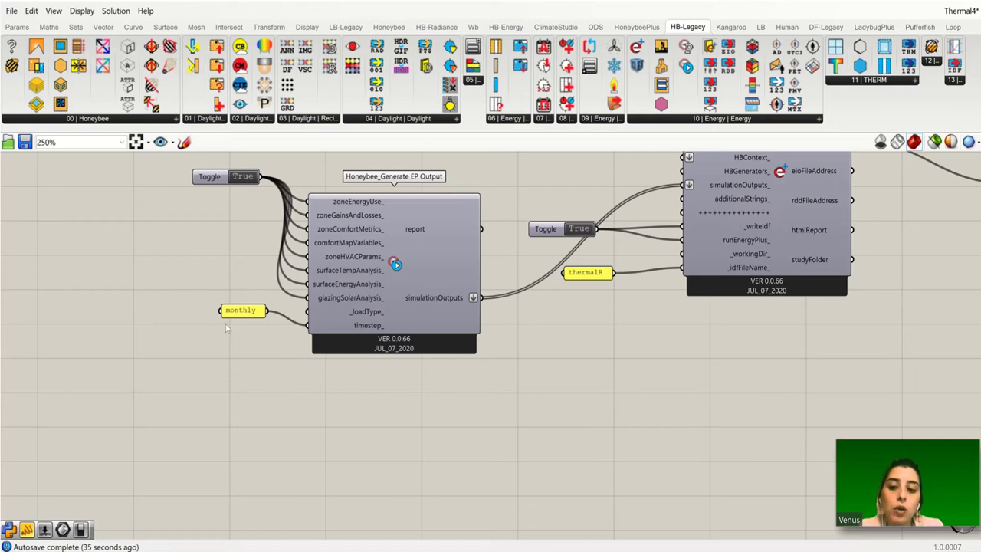
{"action": "scroll", "coordinate": [226, 331], "scroll_direction": "down", "scroll_amount": 6}
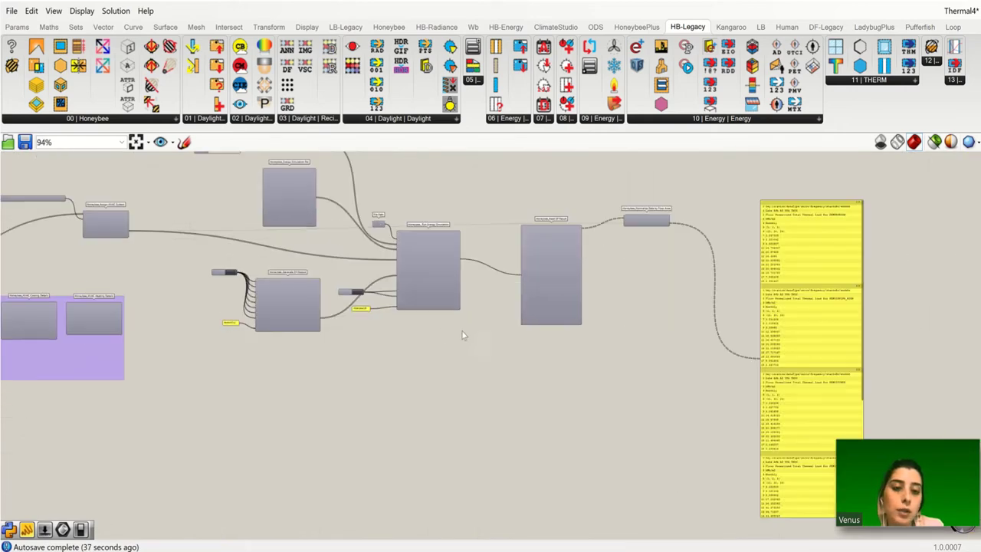
Lengthen the results panel downward so the floor-normalized load lists of all zones fit in it
{"action": "right_click_drag", "start_coordinate": [680, 304], "coordinate": [608, 293]}
{"action": "scroll", "coordinate": [681, 240], "scroll_direction": "up", "scroll_amount": 5}
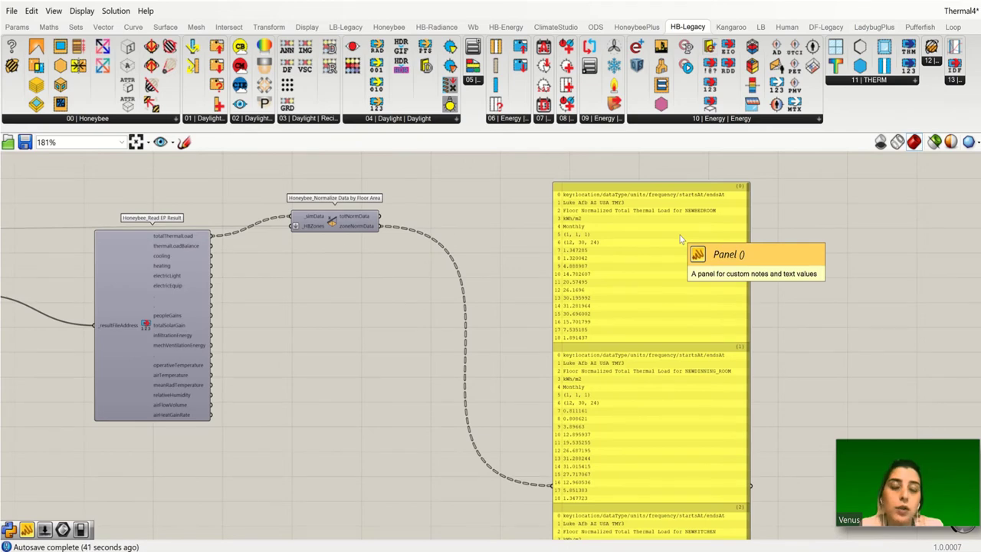
{"action": "scroll", "coordinate": [638, 245], "scroll_direction": "up", "scroll_amount": 2}
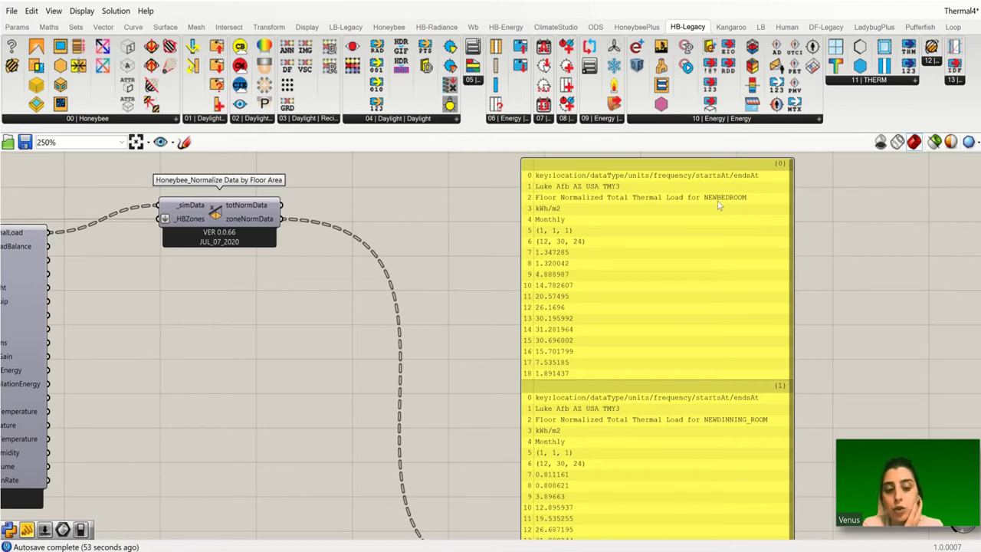
{"action": "scroll", "coordinate": [712, 452], "scroll_direction": "down", "scroll_amount": 10}
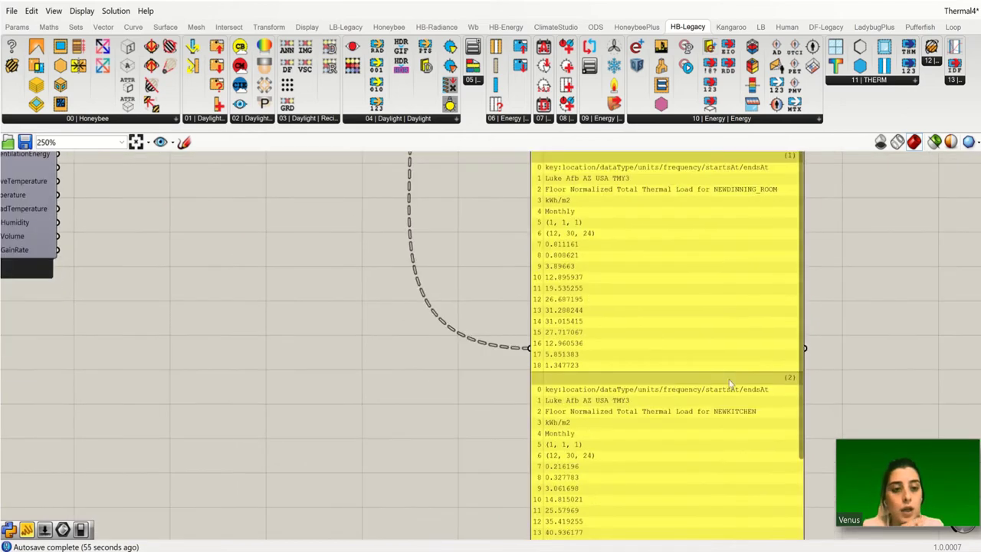
{"action": "scroll", "coordinate": [732, 328], "scroll_direction": "down", "scroll_amount": 3}
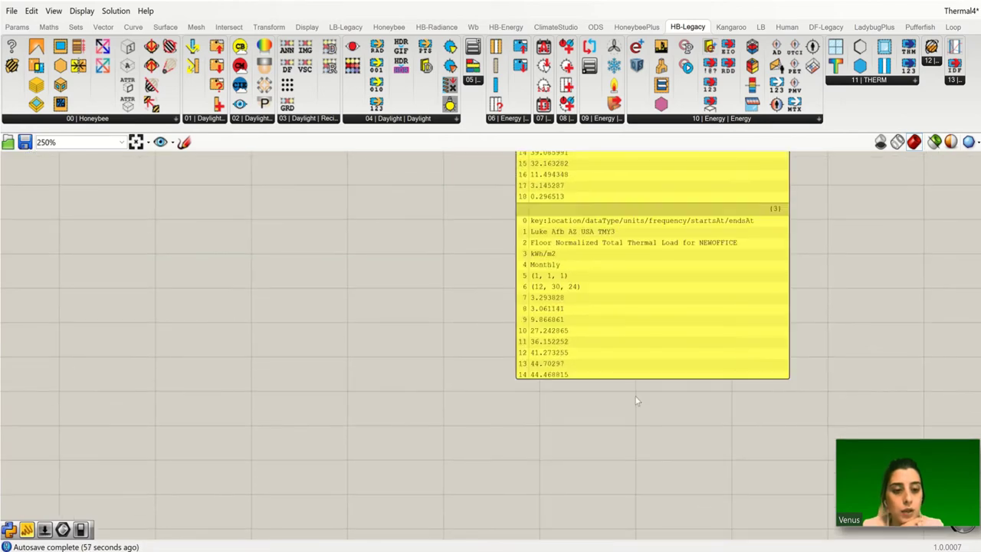
{"action": "left_click_drag", "start_coordinate": [634, 376], "coordinate": [627, 540]}
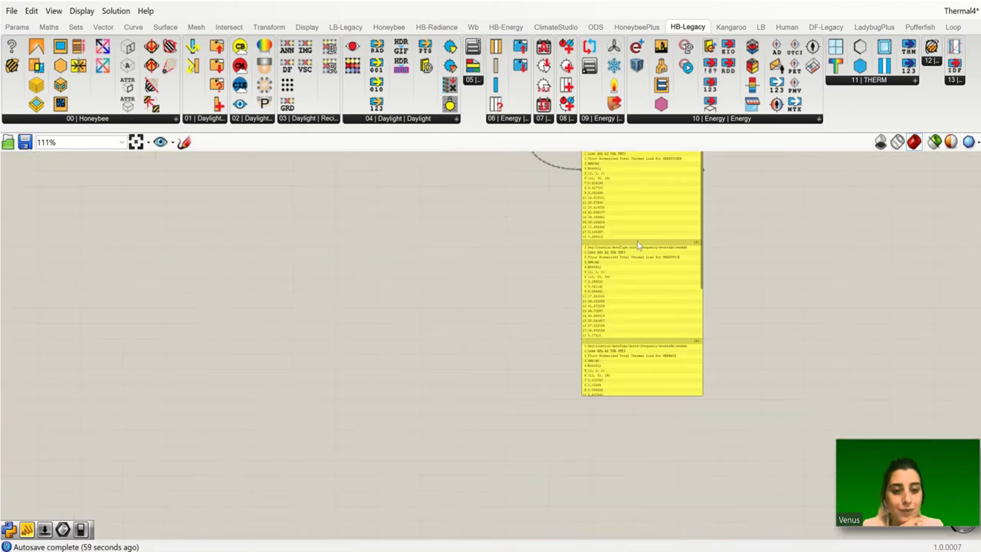
{"action": "scroll", "coordinate": [651, 345], "scroll_direction": "down", "scroll_amount": 5}
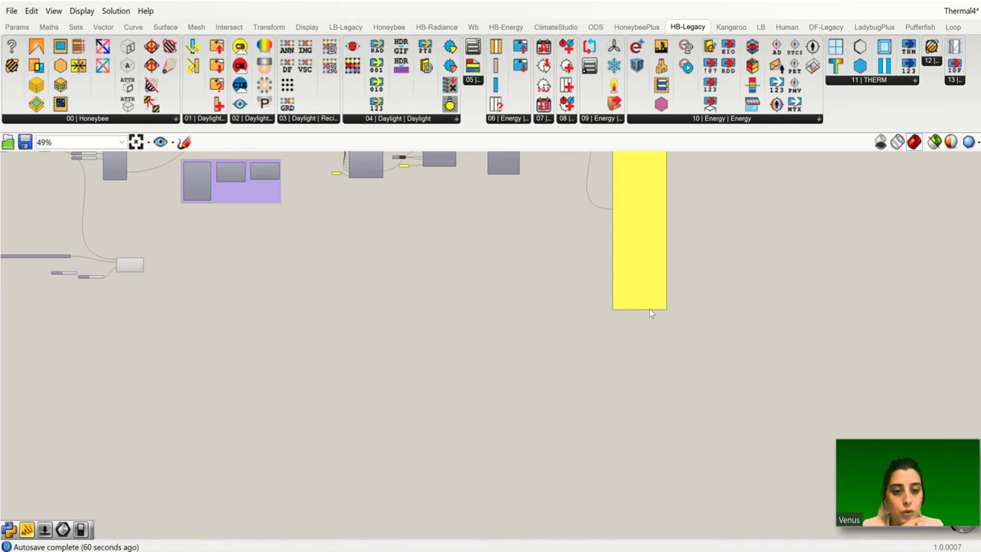
{"action": "left_click_drag", "start_coordinate": [651, 311], "coordinate": [648, 317]}
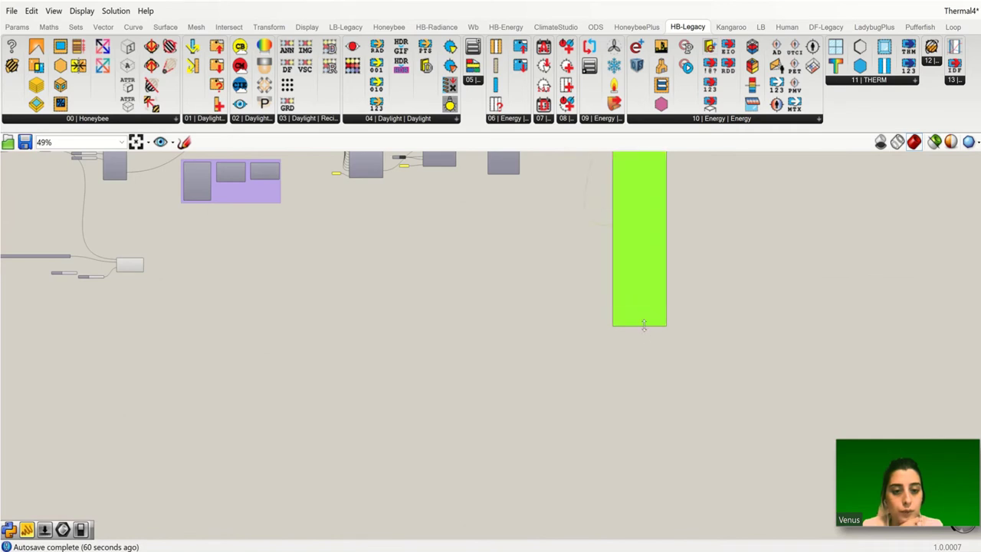
{"action": "left_click_drag", "start_coordinate": [646, 328], "coordinate": [646, 540]}
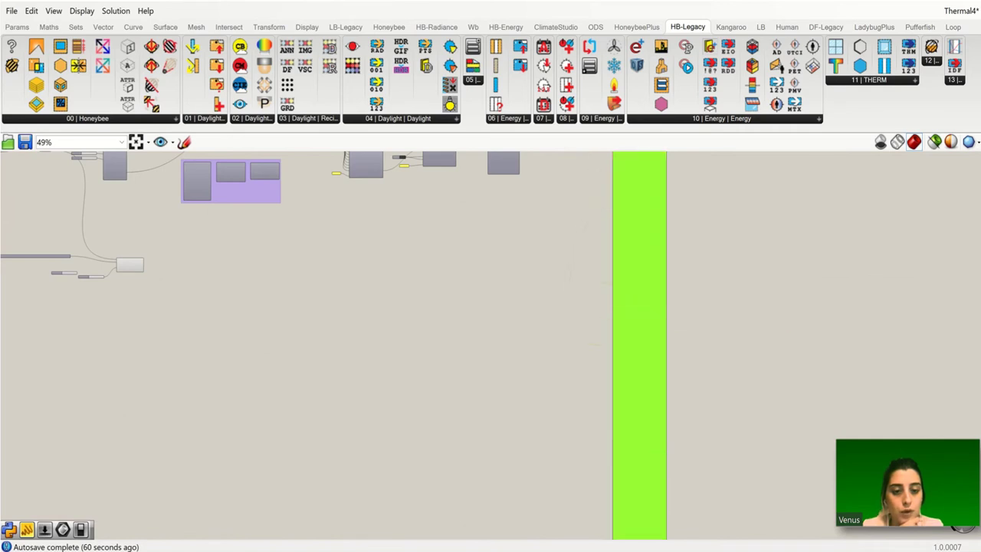
{"action": "scroll", "coordinate": [650, 341], "scroll_direction": "up", "scroll_amount": 7}
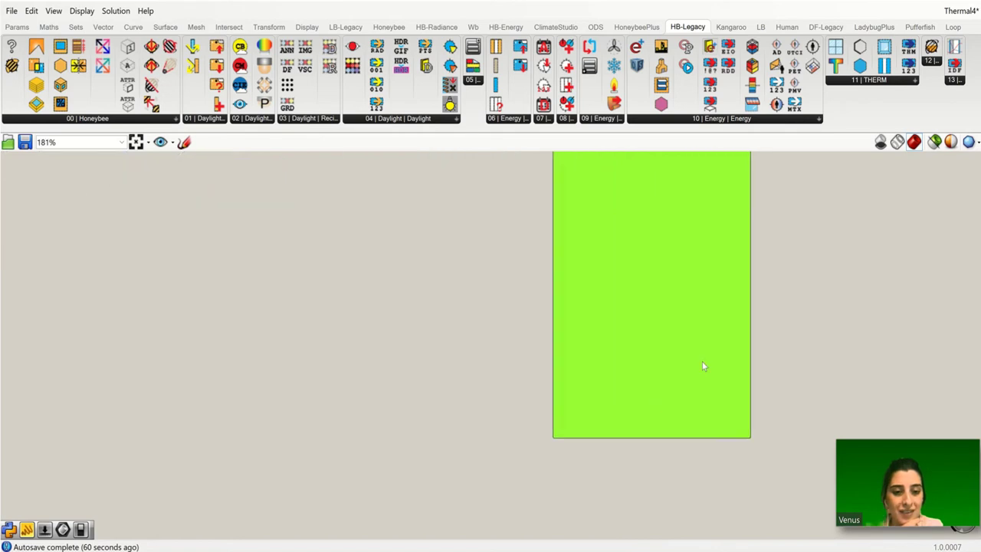
{"action": "right_click_drag", "start_coordinate": [707, 289], "coordinate": [642, 455]}
{"action": "scroll", "coordinate": [658, 425], "scroll_direction": "down", "scroll_amount": 7}
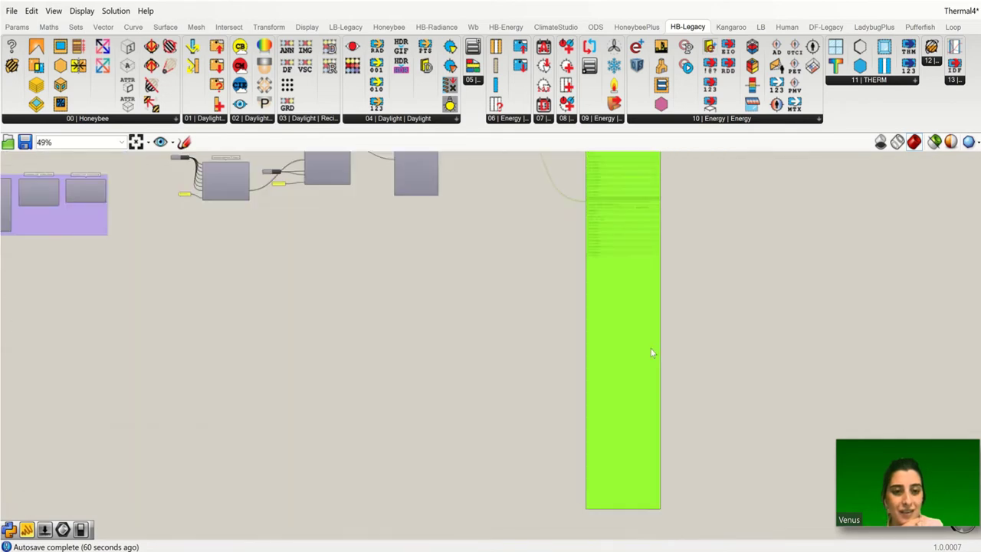
Review the monthly floor-normalized total thermal loads zone by zone in the lengthened results panel
{"action": "scroll", "coordinate": [655, 278], "scroll_direction": "up", "scroll_amount": 8}
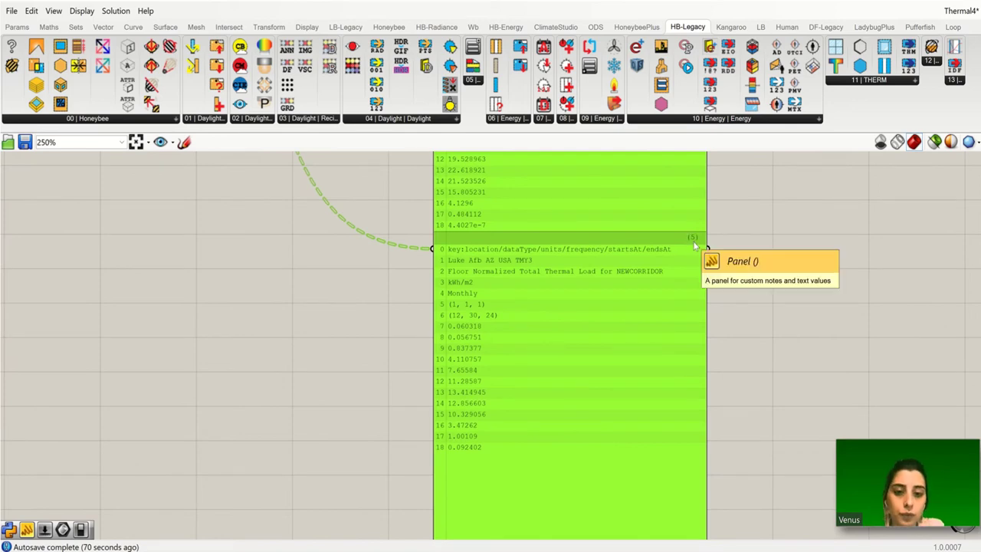
{"action": "scroll", "coordinate": [664, 368], "scroll_direction": "down", "scroll_amount": 5}
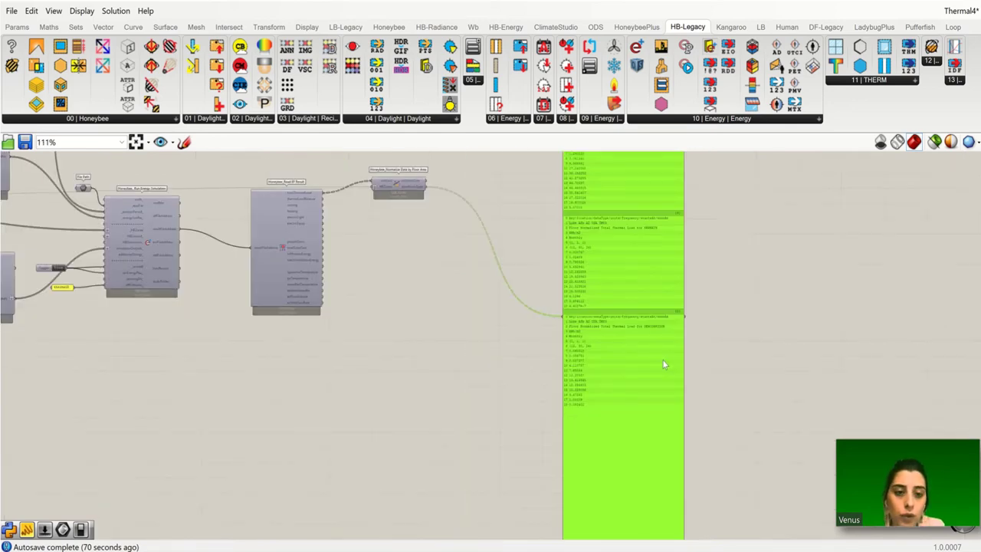
{"action": "right_click_drag", "start_coordinate": [654, 276], "coordinate": [624, 412]}
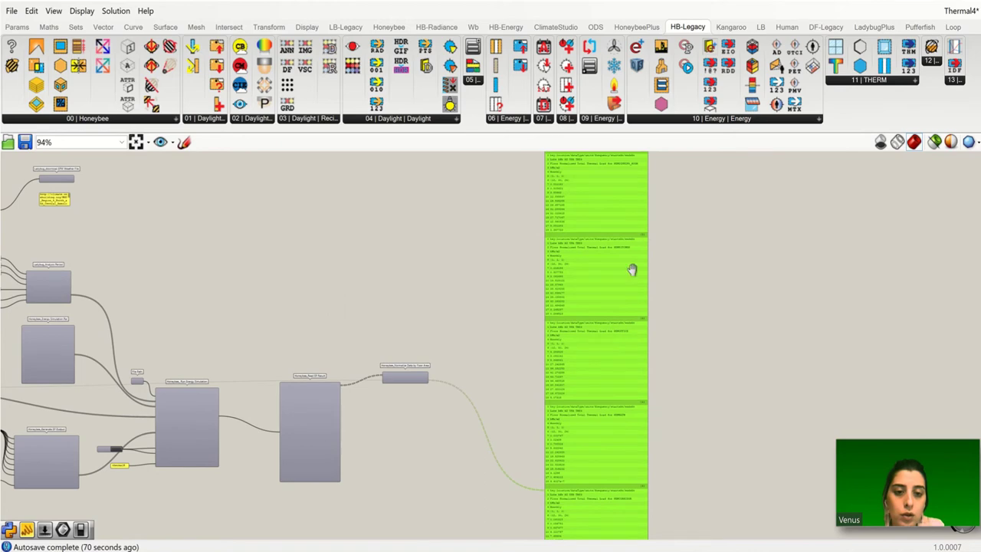
{"action": "right_click_drag", "start_coordinate": [633, 269], "coordinate": [622, 383]}
{"action": "right_click_drag", "start_coordinate": [627, 242], "coordinate": [618, 305]}
{"action": "scroll", "coordinate": [622, 224], "scroll_direction": "up", "scroll_amount": 3}
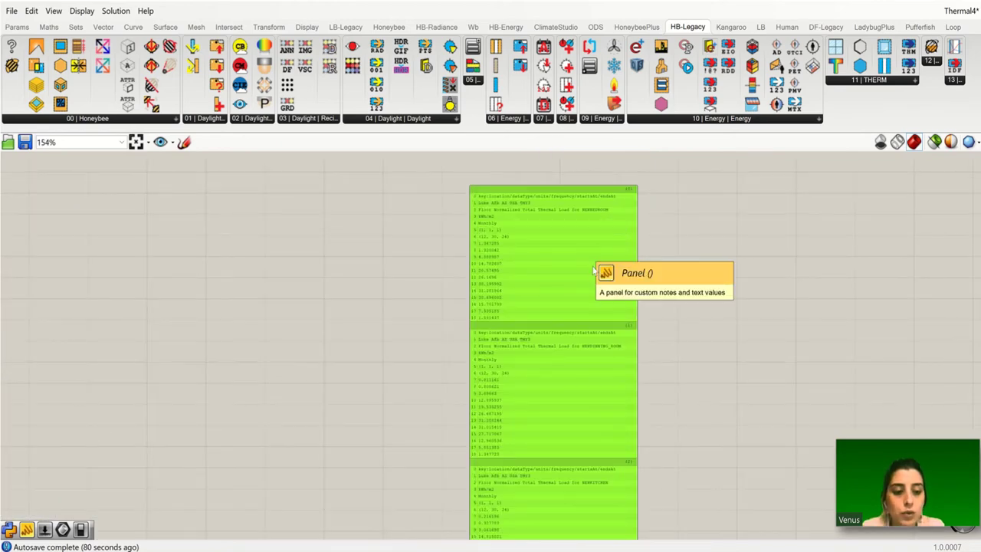
{"action": "scroll", "coordinate": [589, 274], "scroll_direction": "down", "scroll_amount": 3}
{"action": "scroll", "coordinate": [605, 307], "scroll_direction": "down", "scroll_amount": 4}
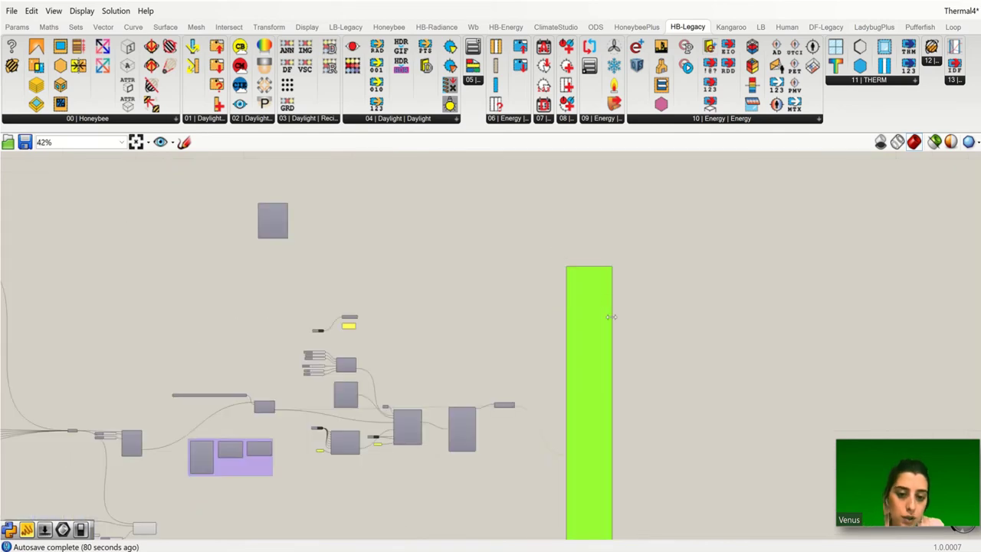
{"action": "scroll", "coordinate": [609, 317], "scroll_direction": "up", "scroll_amount": 1}
{"action": "right_click_drag", "start_coordinate": [654, 364], "coordinate": [662, 266]}
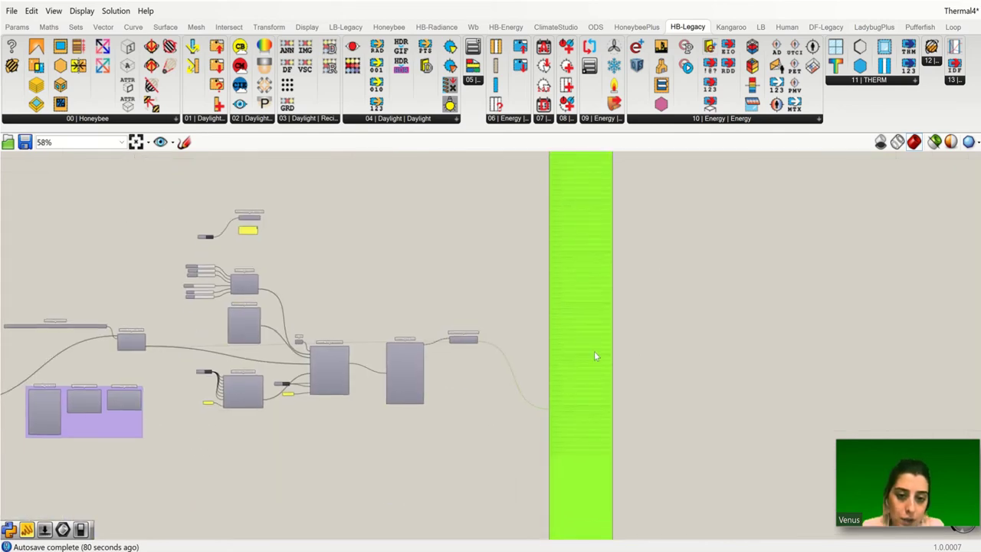
Shorten the results panel from its lower edge to a compact height of roughly one and a half zone lists
{"action": "scroll", "coordinate": [606, 320], "scroll_direction": "down", "scroll_amount": 5}
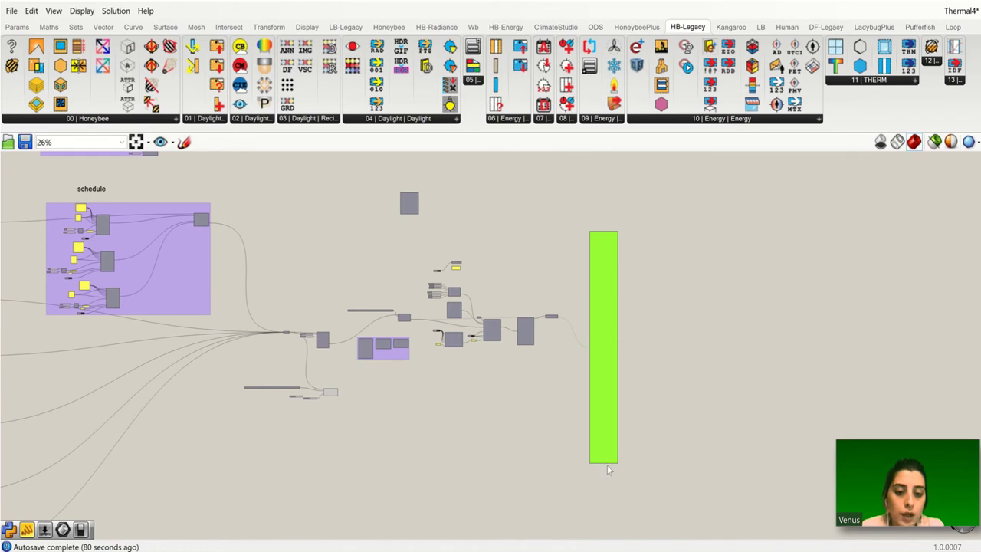
{"action": "scroll", "coordinate": [607, 465], "scroll_direction": "up", "scroll_amount": 5}
{"action": "left_click", "coordinate": [610, 464]}
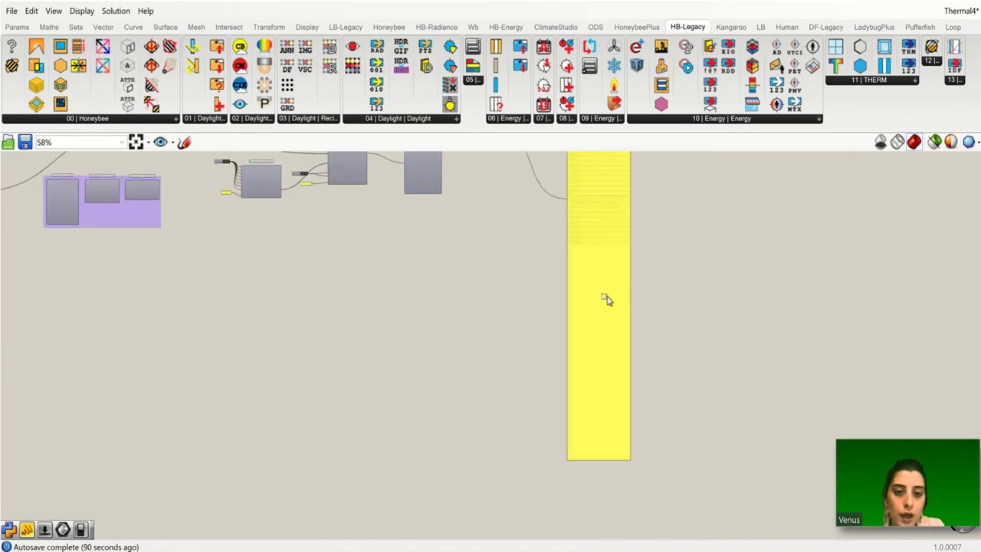
{"action": "left_click", "coordinate": [612, 458]}
{"action": "left_click_drag", "start_coordinate": [611, 458], "coordinate": [611, 247]}
{"action": "scroll", "coordinate": [649, 516], "scroll_direction": "down", "scroll_amount": 5}
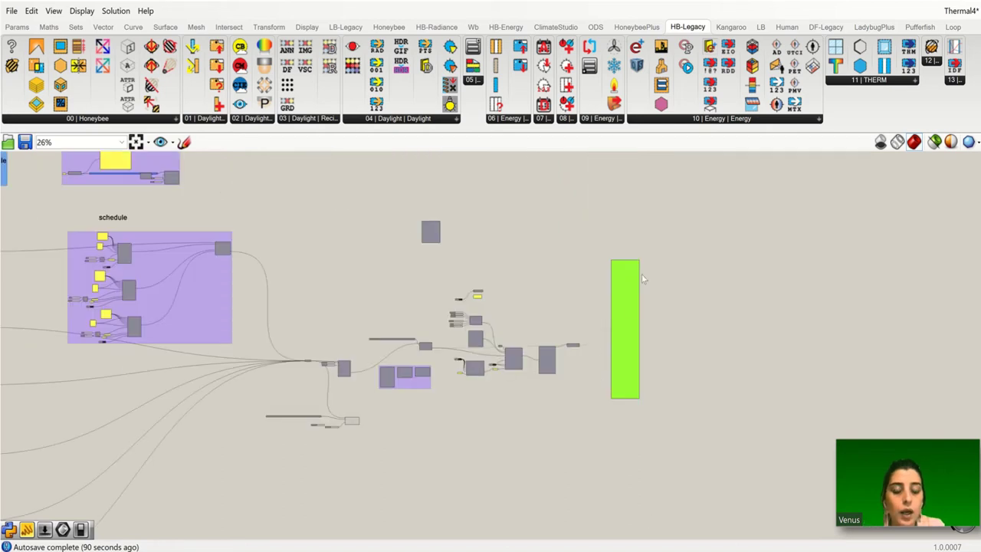
{"action": "scroll", "coordinate": [526, 430], "scroll_direction": "up", "scroll_amount": 10}
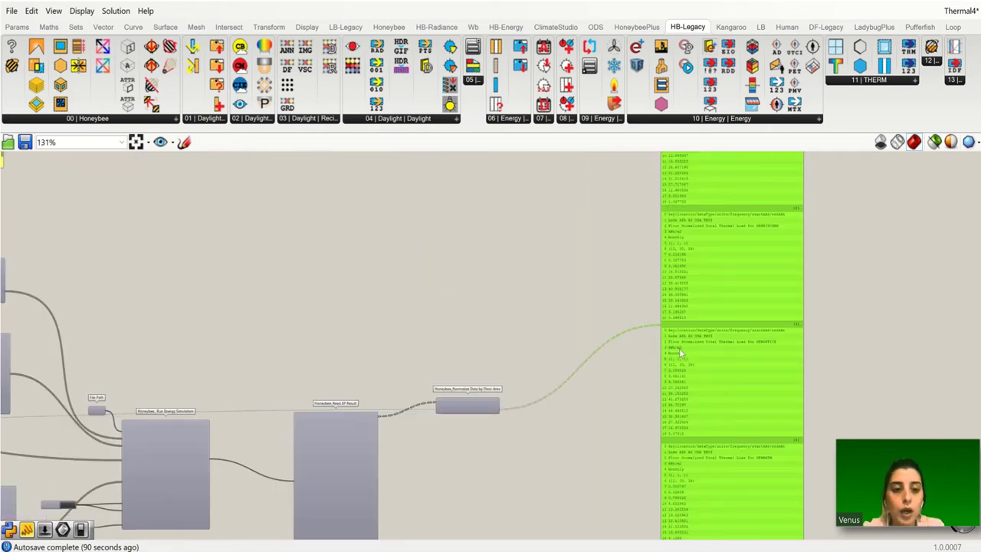
{"action": "scroll", "coordinate": [664, 258], "scroll_direction": "down", "scroll_amount": 4}
{"action": "scroll", "coordinate": [666, 257], "scroll_direction": "down", "scroll_amount": 2}
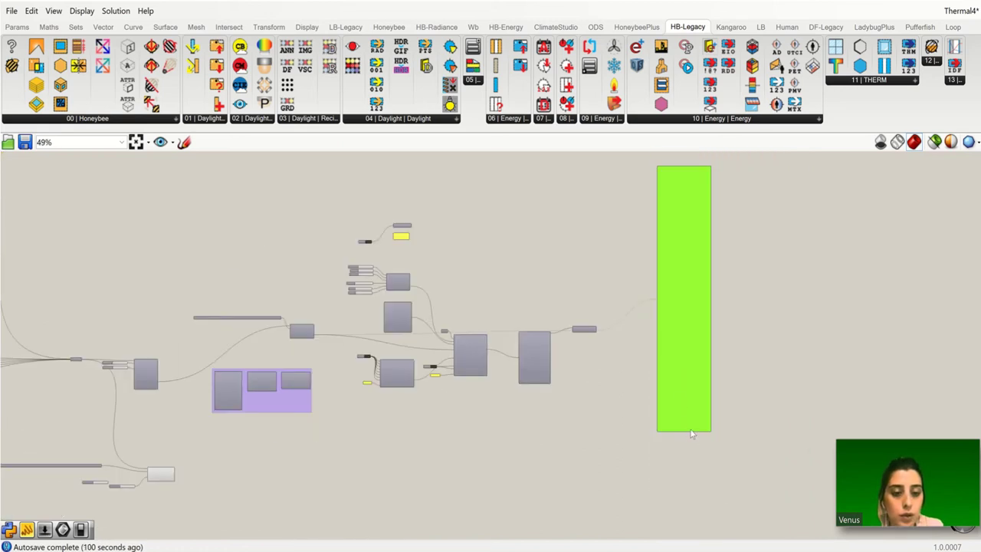
{"action": "left_click_drag", "start_coordinate": [689, 432], "coordinate": [650, 329]}
{"action": "scroll", "coordinate": [644, 332], "scroll_direction": "up", "scroll_amount": 5}
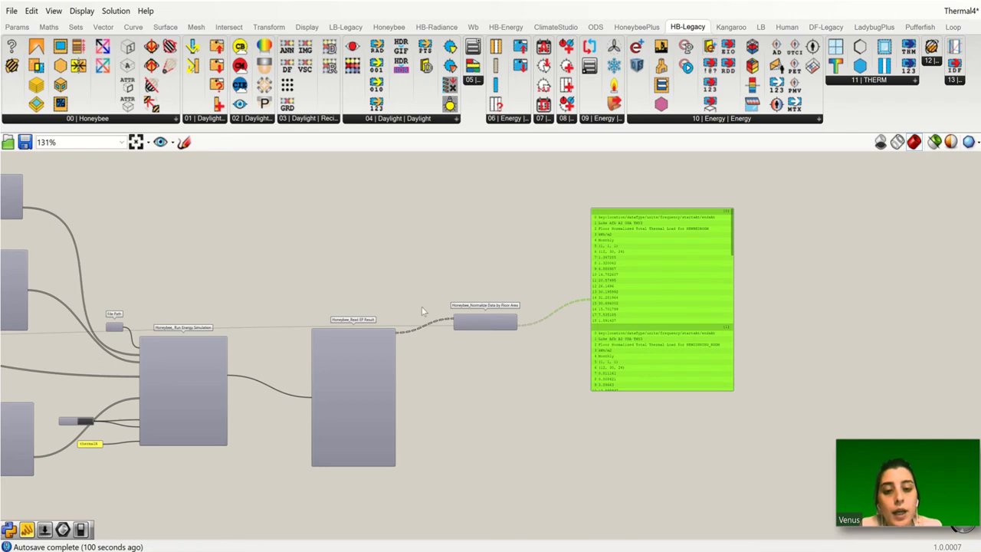
Feed the _simData input of Normalize Data by Floor Area in turn from thermalLoadBalance, cooling and heating, reading the per-zone values each time
{"action": "scroll", "coordinate": [425, 336], "scroll_direction": "up", "scroll_amount": 3}
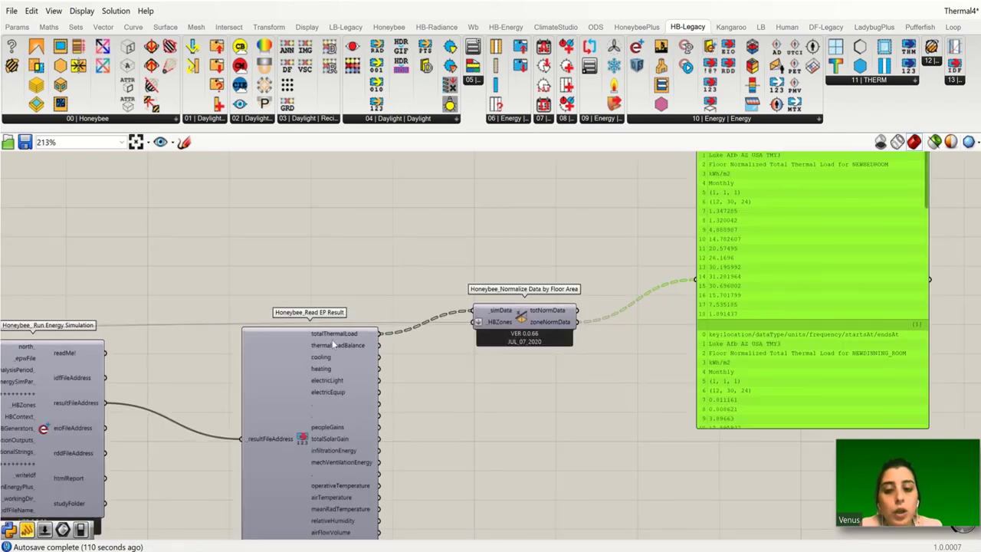
{"action": "left_click_drag", "start_coordinate": [379, 345], "coordinate": [475, 311]}
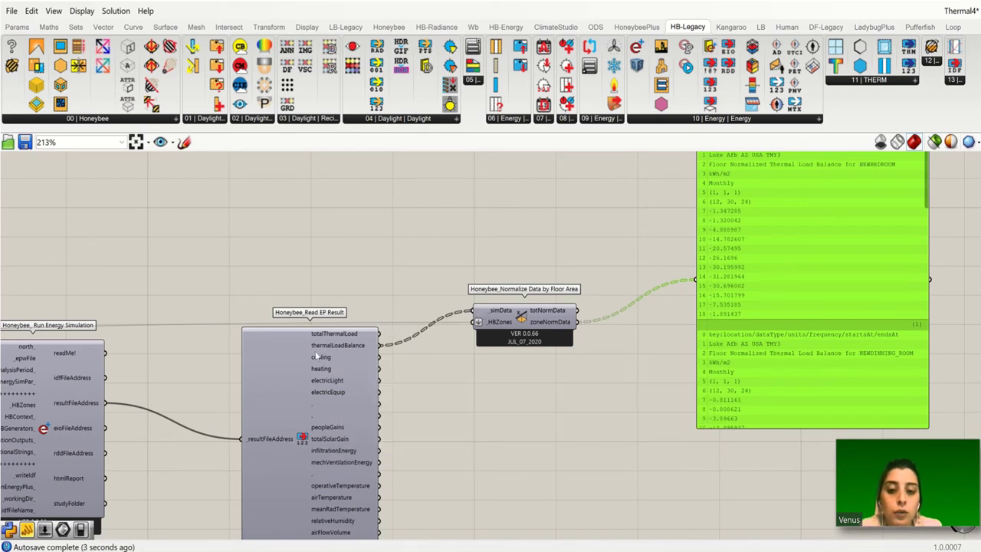
{"action": "left_click_drag", "start_coordinate": [379, 357], "coordinate": [477, 321], "text": "shift"}
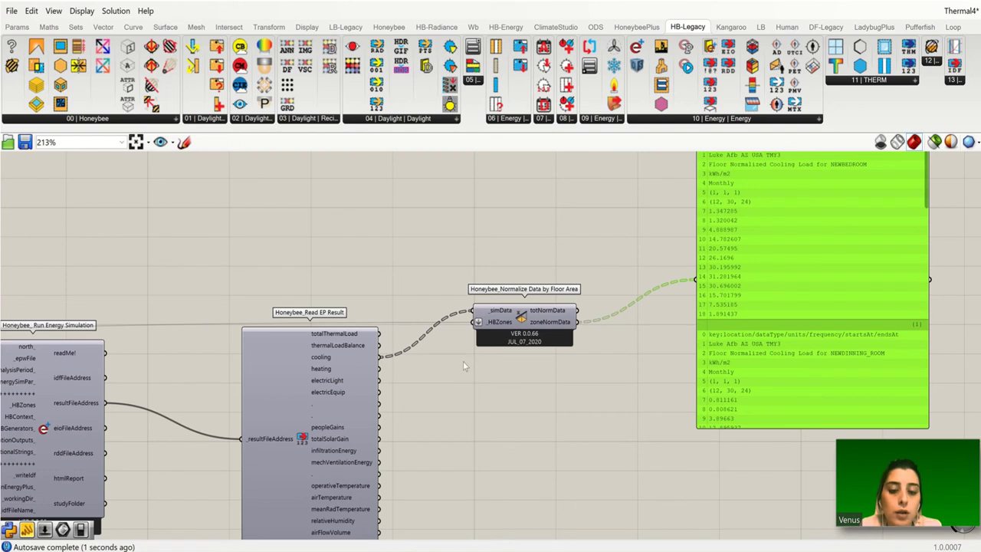
{"action": "left_click_drag", "start_coordinate": [379, 369], "coordinate": [471, 316], "text": "shift"}
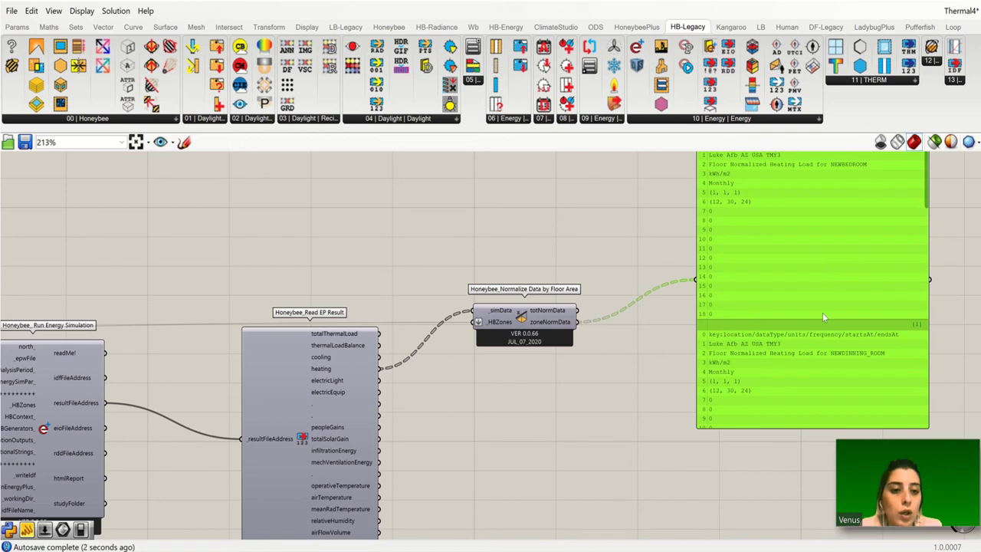
Switch the _simData source to electricLight and then to electricEquip, and read the per-zone normalized values for each
{"action": "left_click_drag", "start_coordinate": [379, 380], "coordinate": [472, 313], "text": "shift"}
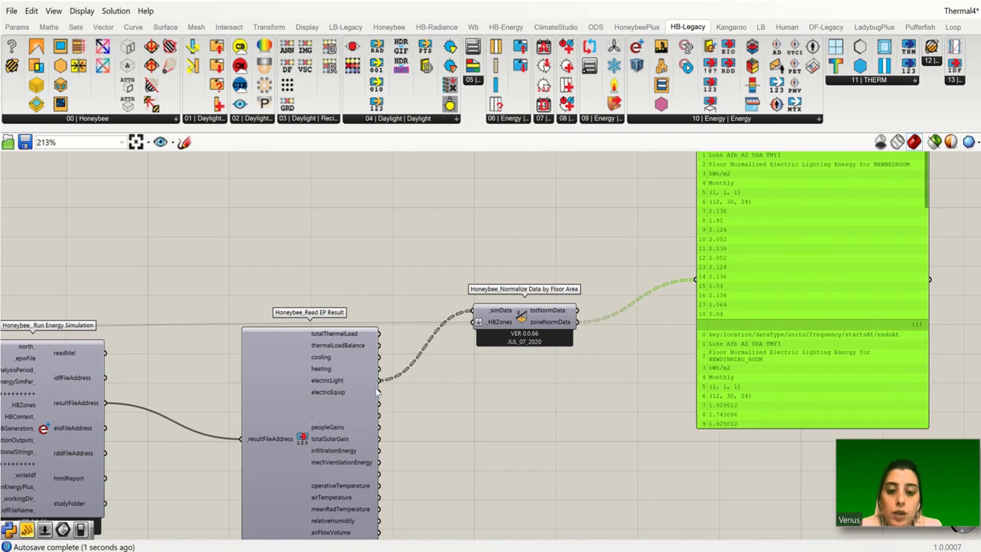
{"action": "left_click_drag", "start_coordinate": [380, 393], "coordinate": [470, 312]}
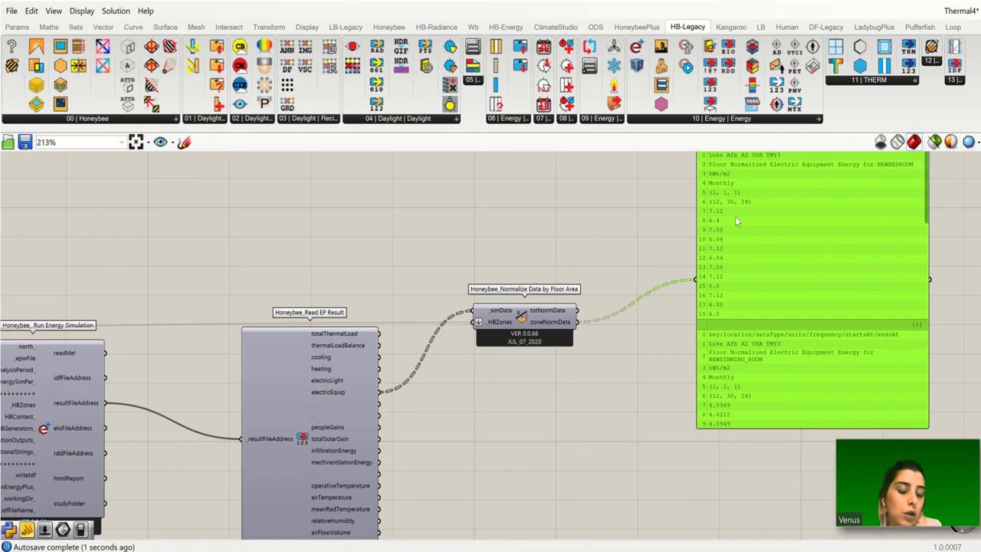
{"action": "right_click_drag", "start_coordinate": [774, 309], "coordinate": [709, 361]}
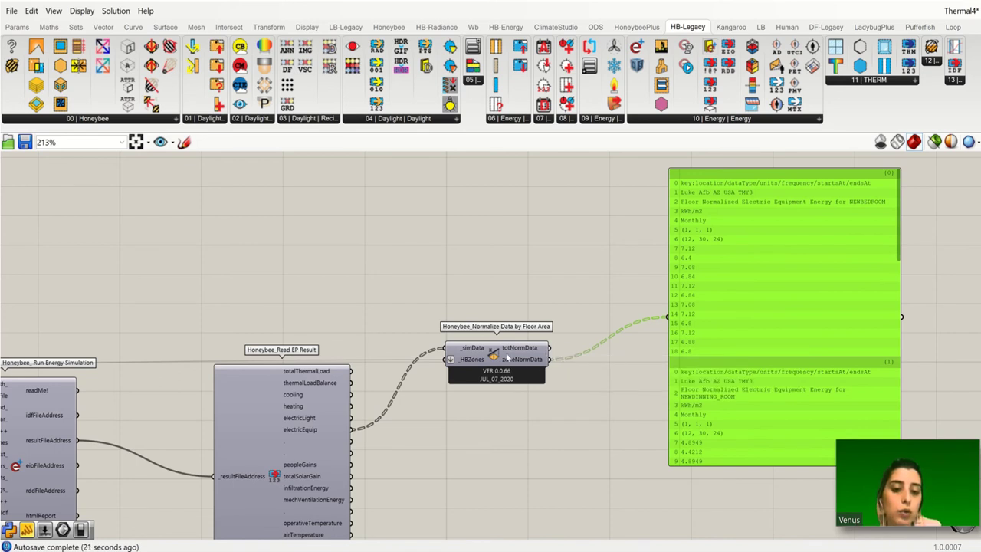
Feed the results panel from totNormData and _simData from electricLight to list the whole building's normalized lighting energy
{"action": "left_click_drag", "start_coordinate": [549, 349], "coordinate": [669, 318], "text": "shift"}
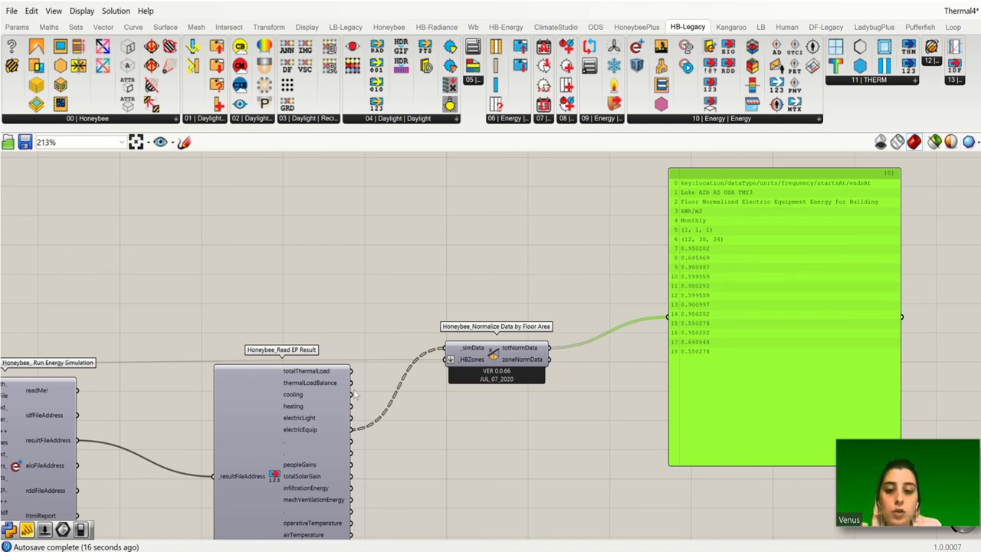
{"action": "left_click_drag", "start_coordinate": [351, 417], "coordinate": [444, 348], "text": "shift"}
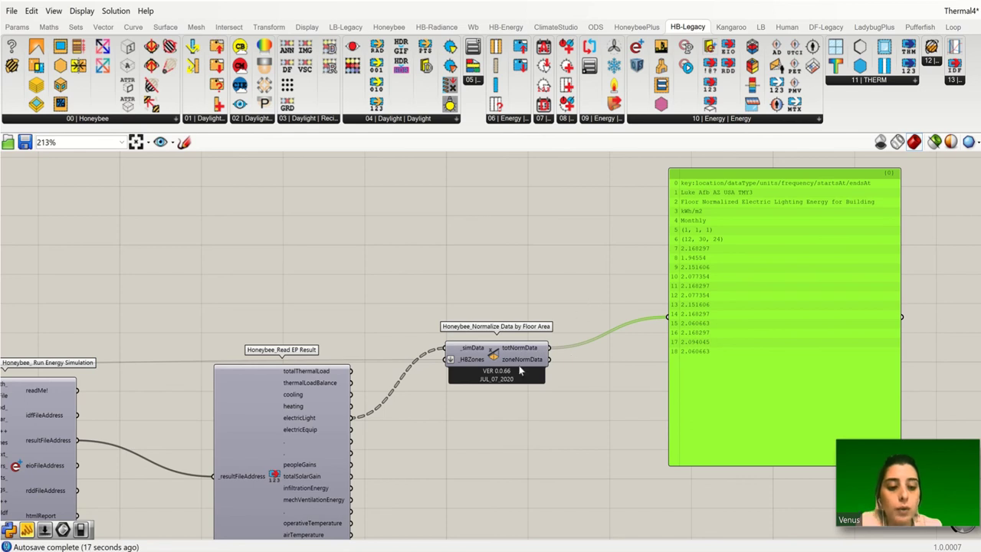
{"action": "mouse_move", "coordinate": [535, 370]}
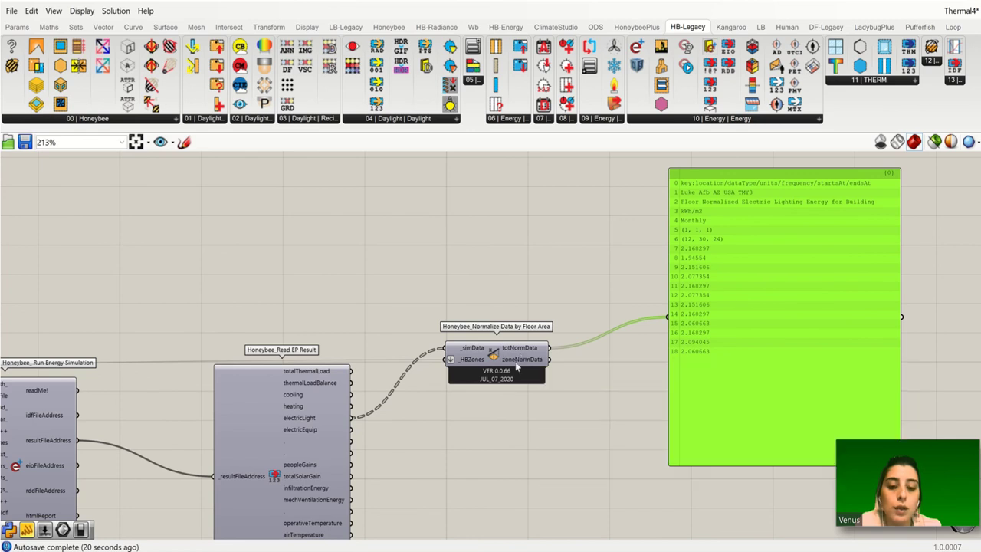
Move the Normalize Data by Floor Area component and the results panel together, up and farther away from Read EP Result
{"action": "scroll", "coordinate": [587, 205], "scroll_direction": "down", "scroll_amount": 4}
{"action": "left_click_drag", "start_coordinate": [815, 187], "coordinate": [600, 402]}
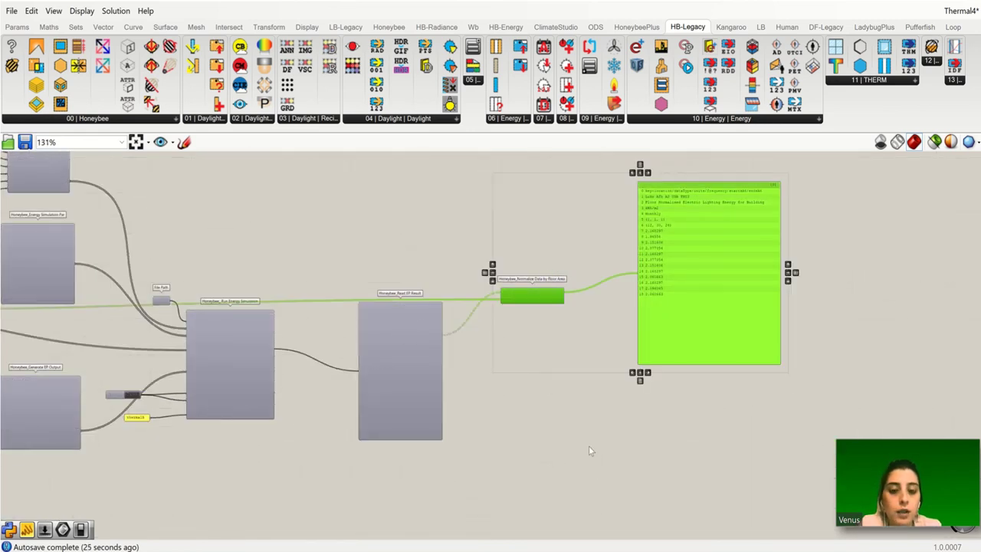
{"action": "right_click_drag", "start_coordinate": [588, 450], "coordinate": [516, 529]}
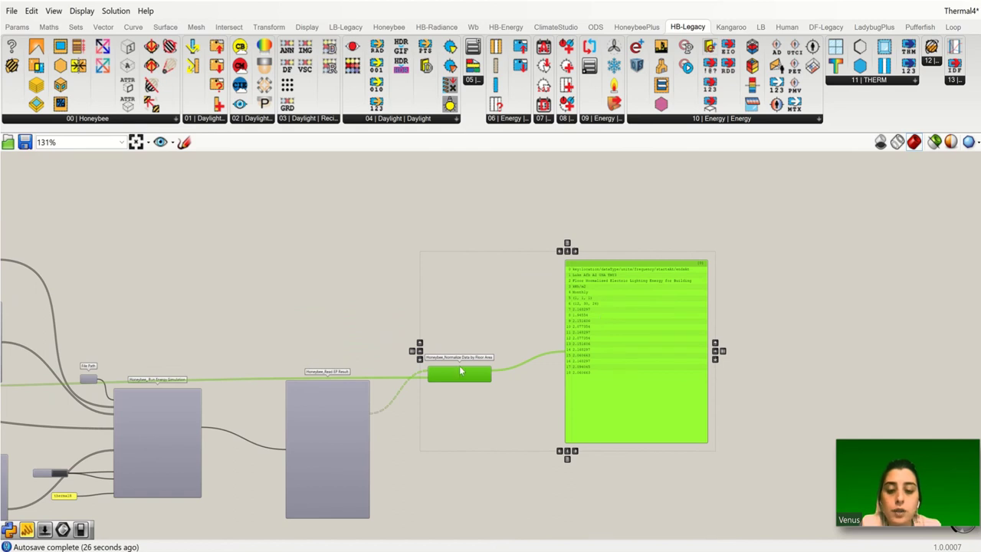
{"action": "left_click_drag", "start_coordinate": [460, 373], "coordinate": [510, 335]}
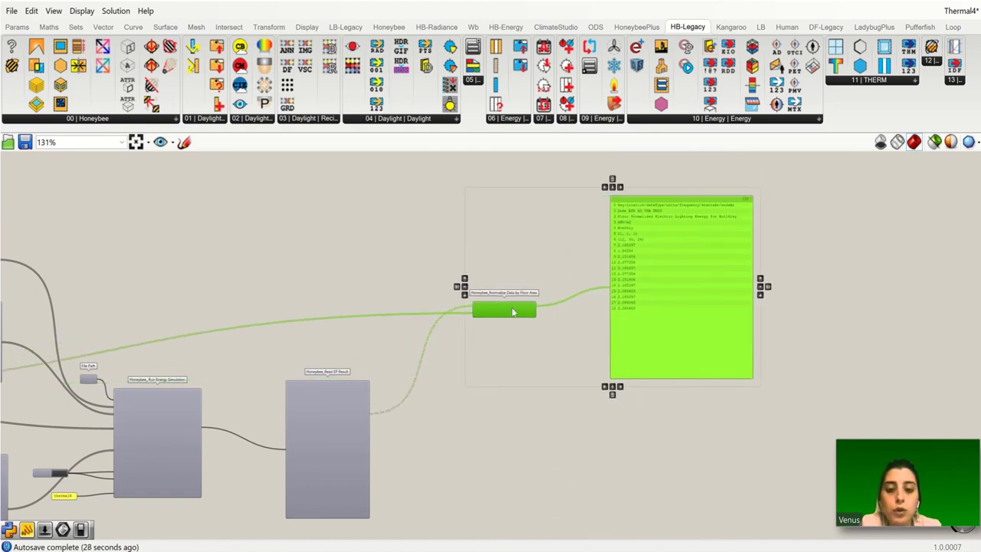
{"action": "left_click", "coordinate": [538, 390]}
{"action": "scroll", "coordinate": [664, 276], "scroll_direction": "up", "scroll_amount": 1}
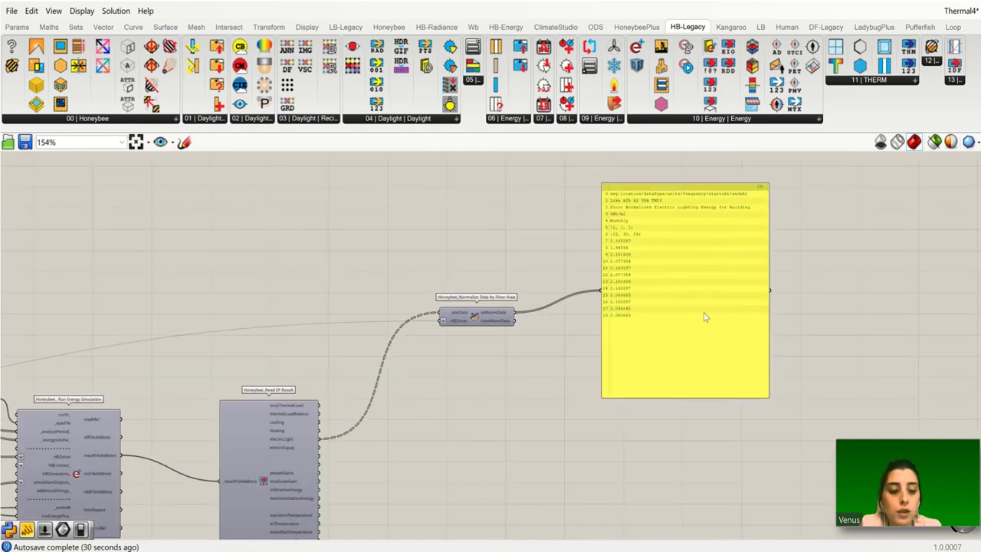